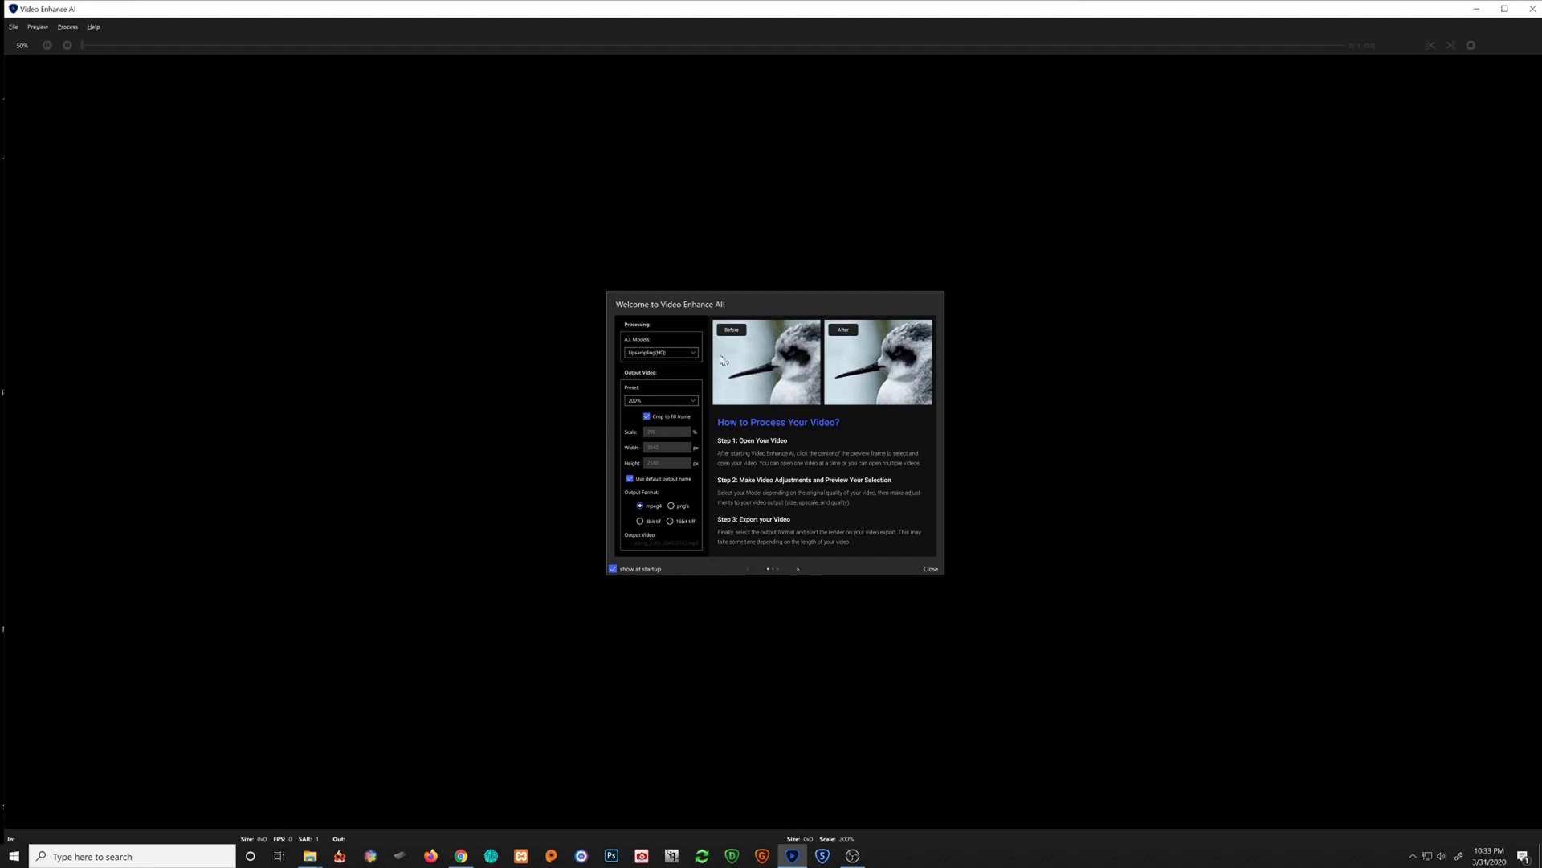
Turn off 'show at startup' and page forward twice to the Opening Your Video section.
click(613, 570)
click(799, 569)
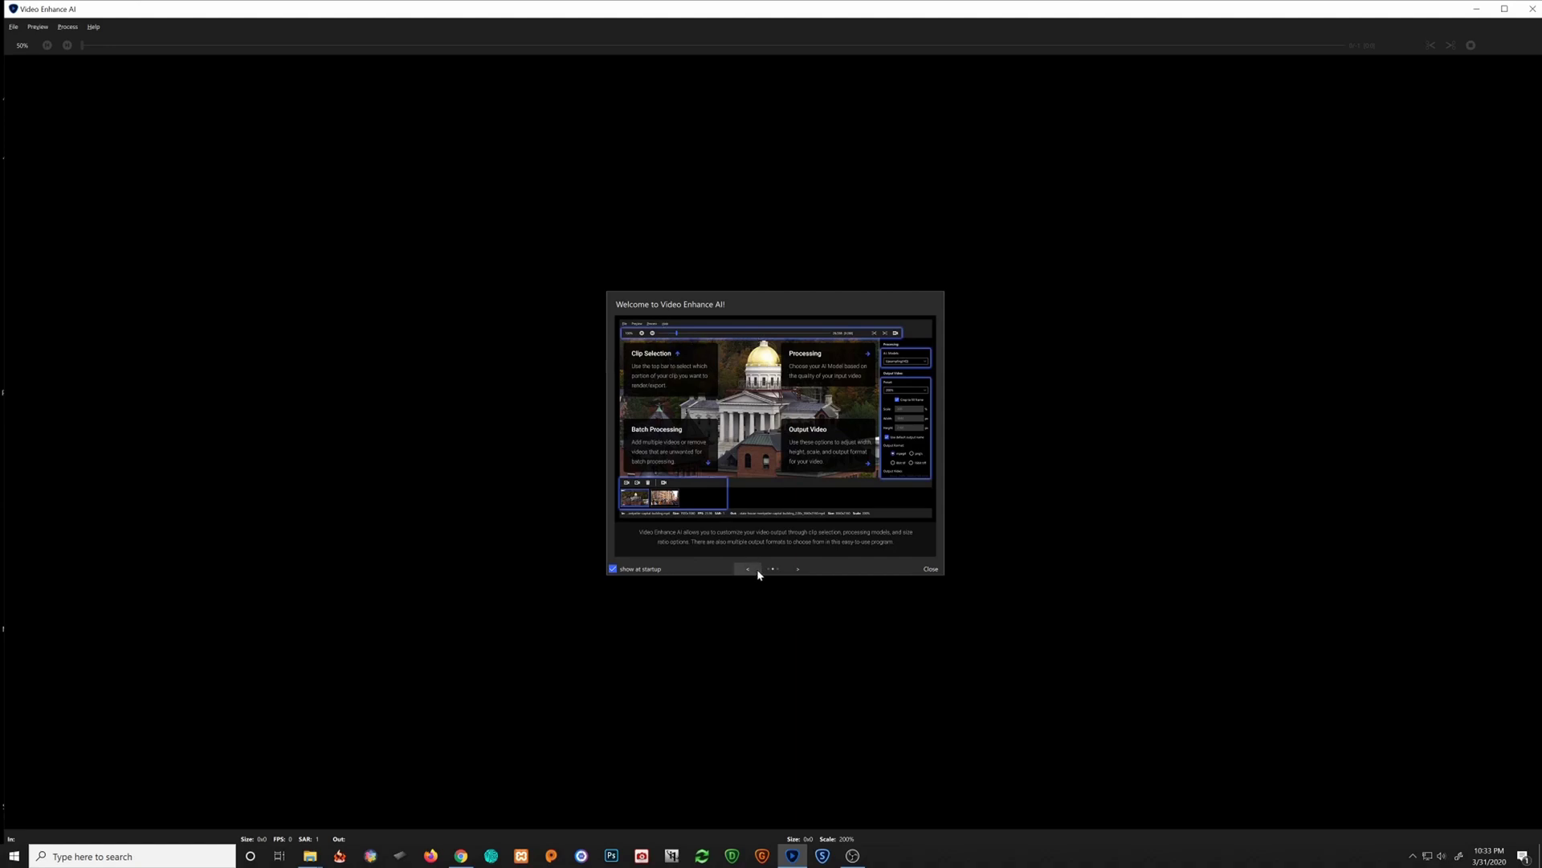
click(798, 569)
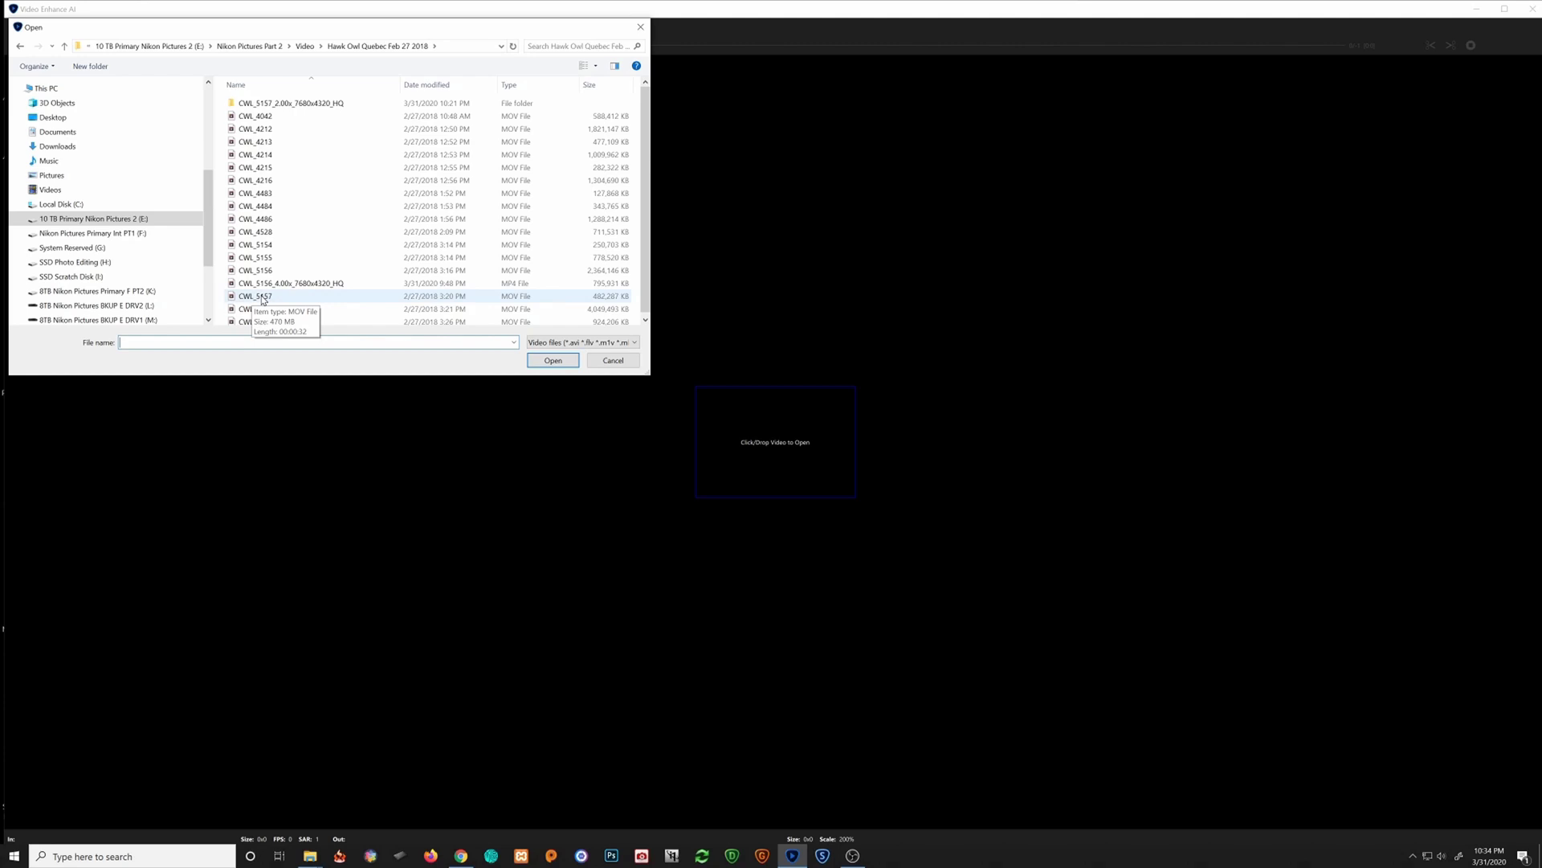
Select CWL_5157 and confirm in its properties it is 3840x2160 at 29.97 fps, without changing anything.
click(261, 297)
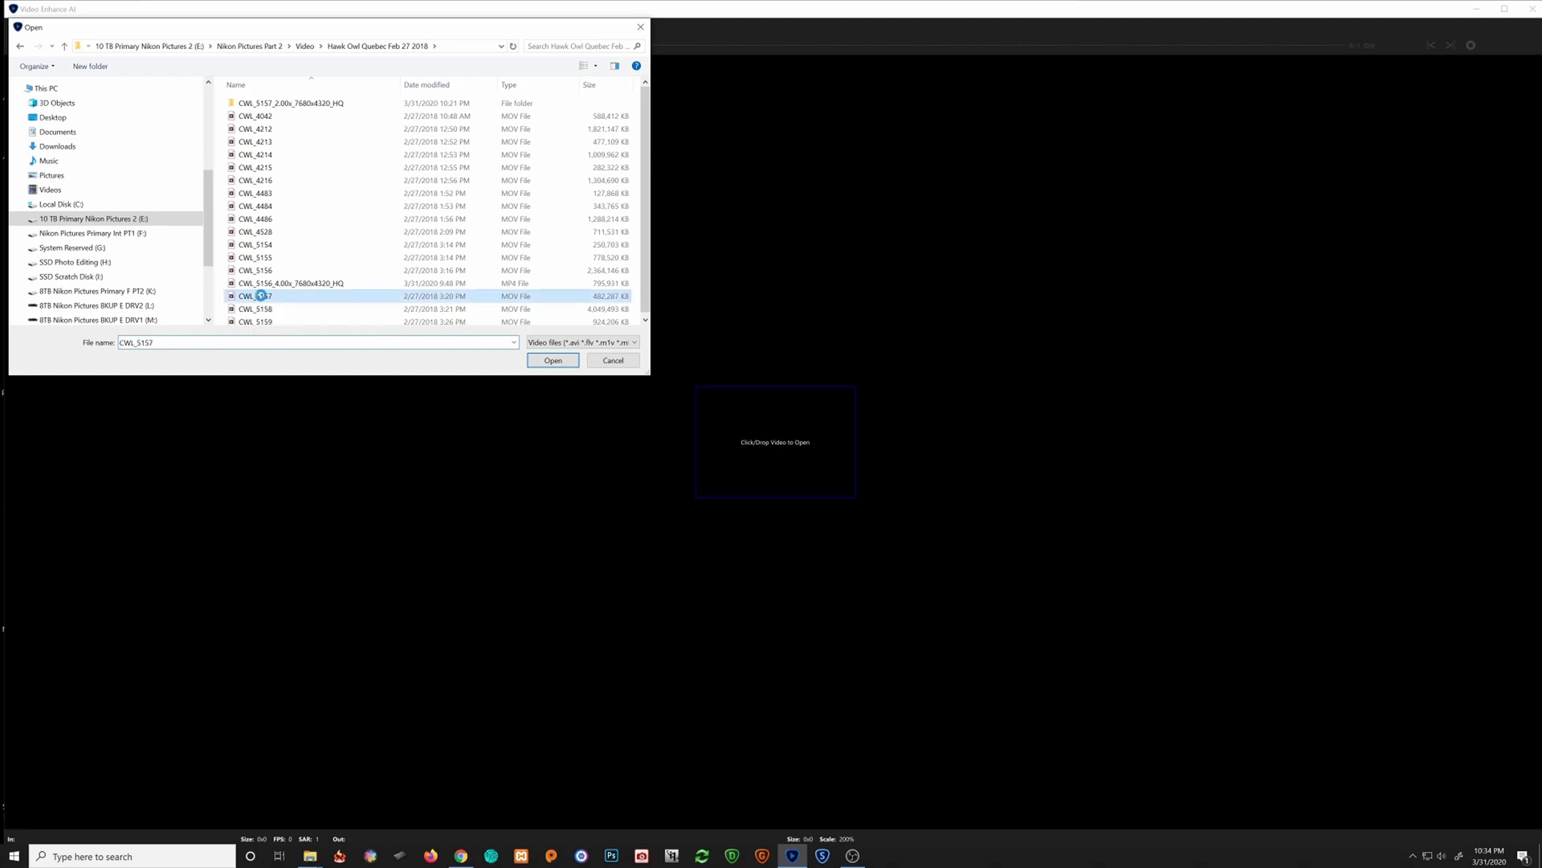
right_click(261, 297)
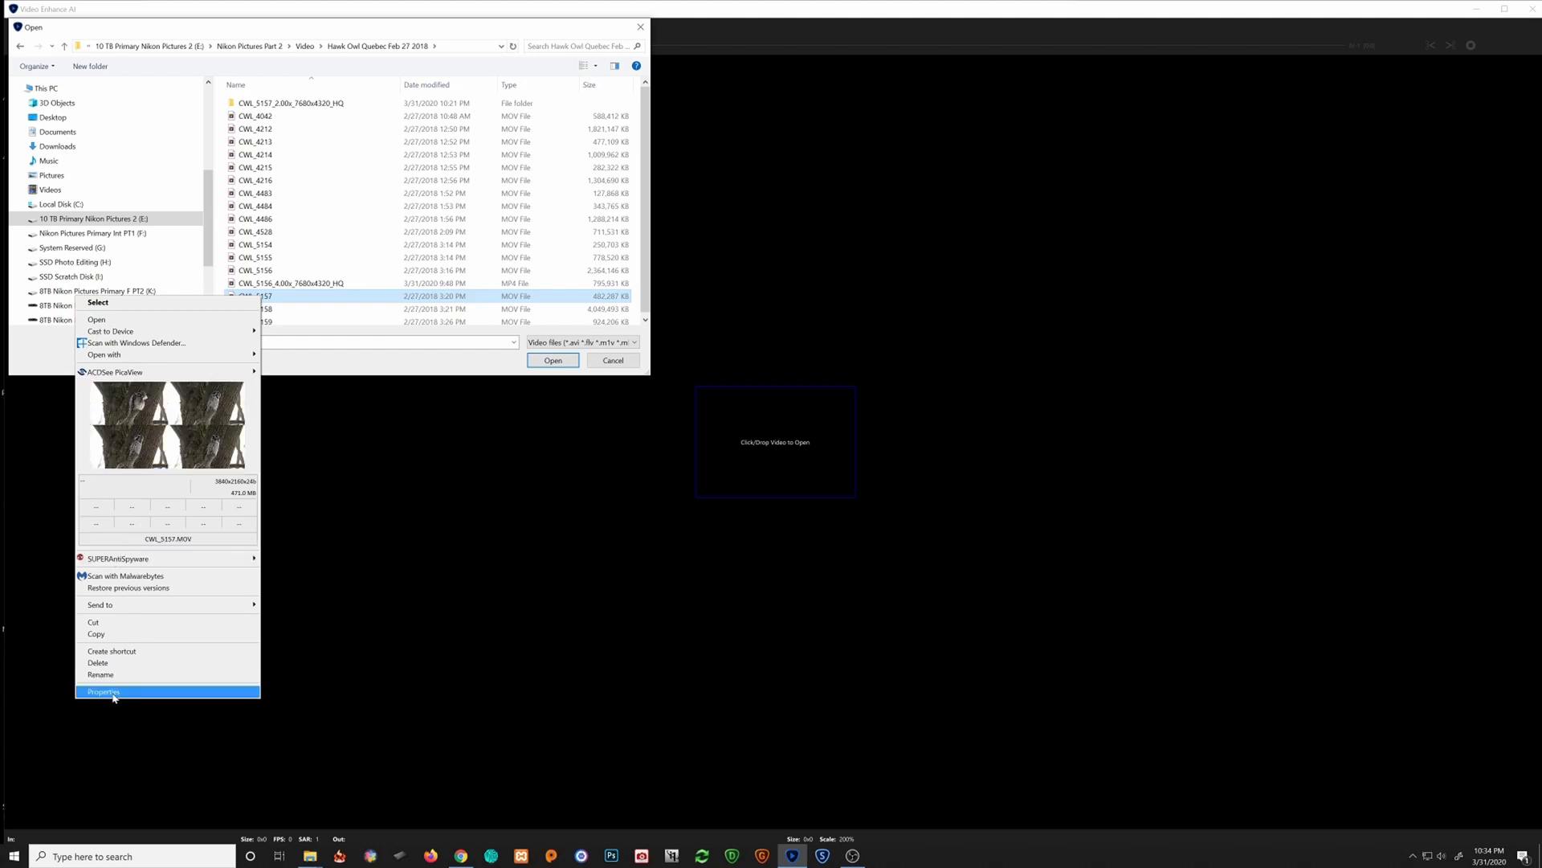
key(Escape)
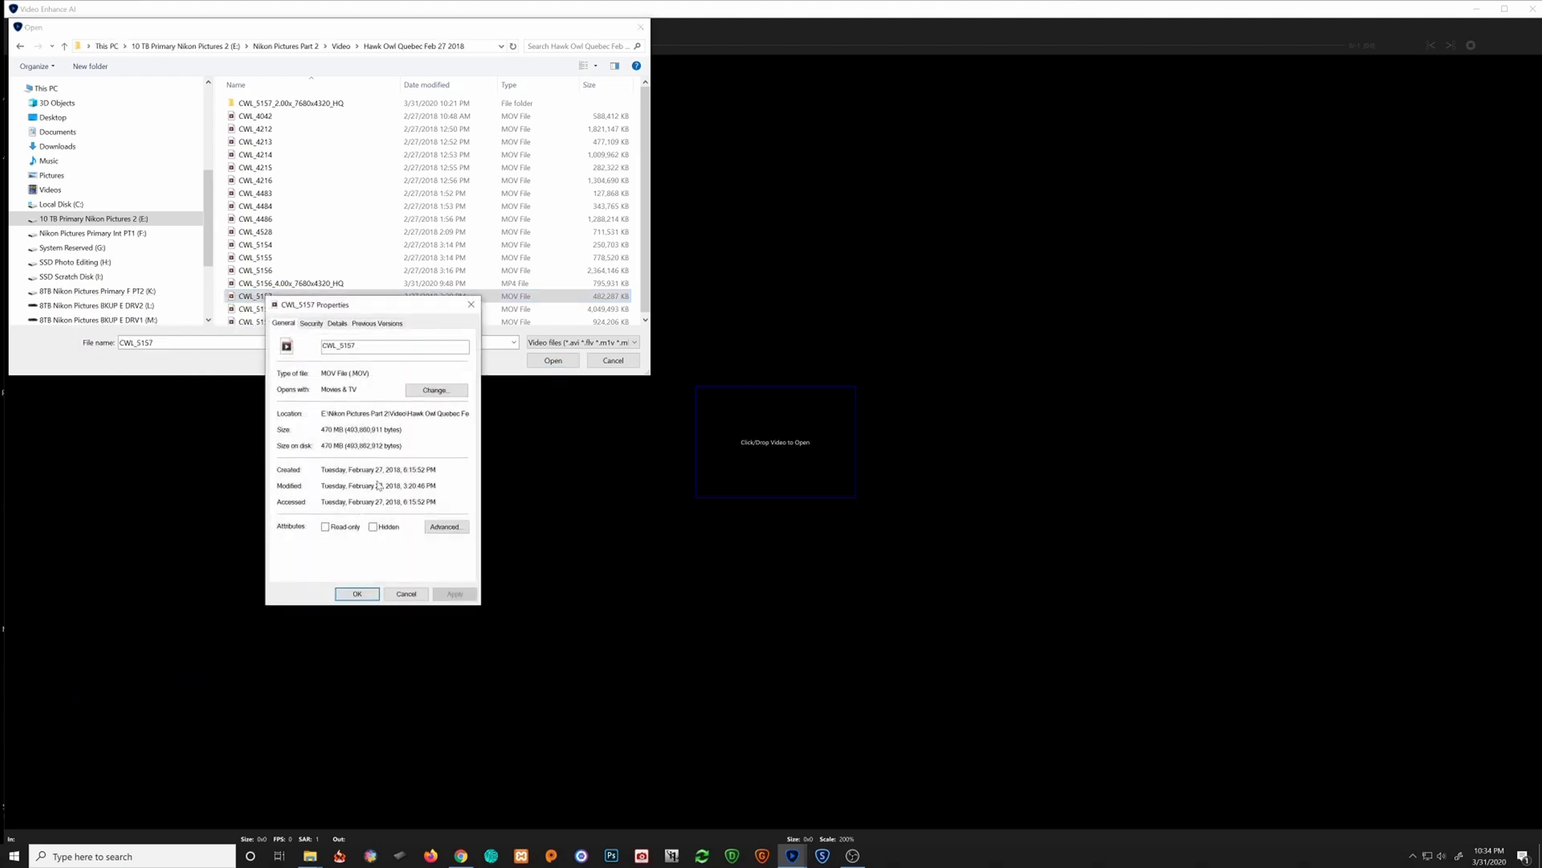
click(332, 324)
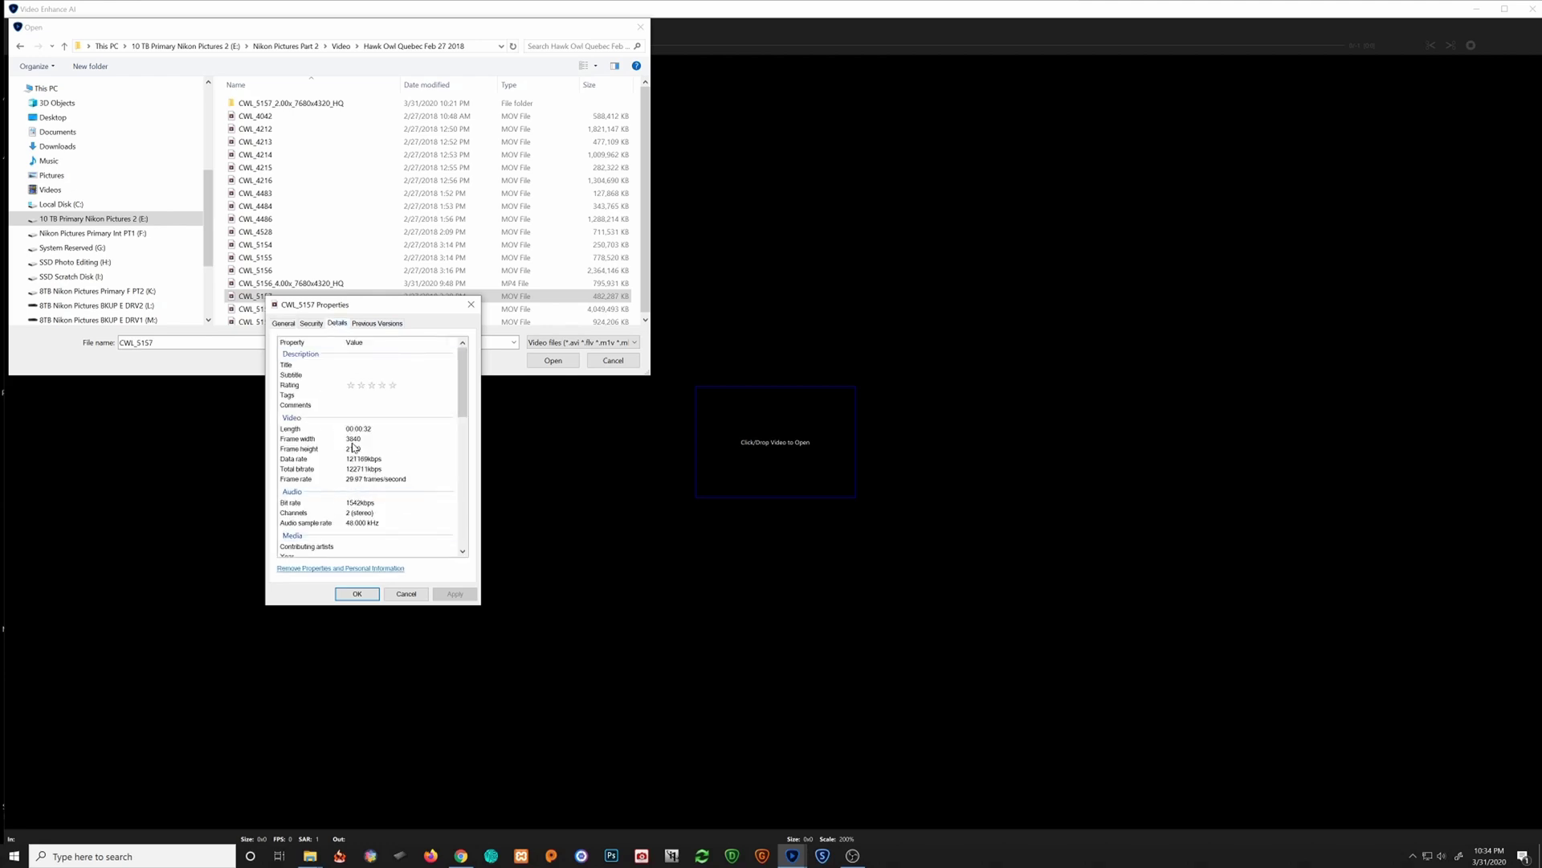
click(405, 594)
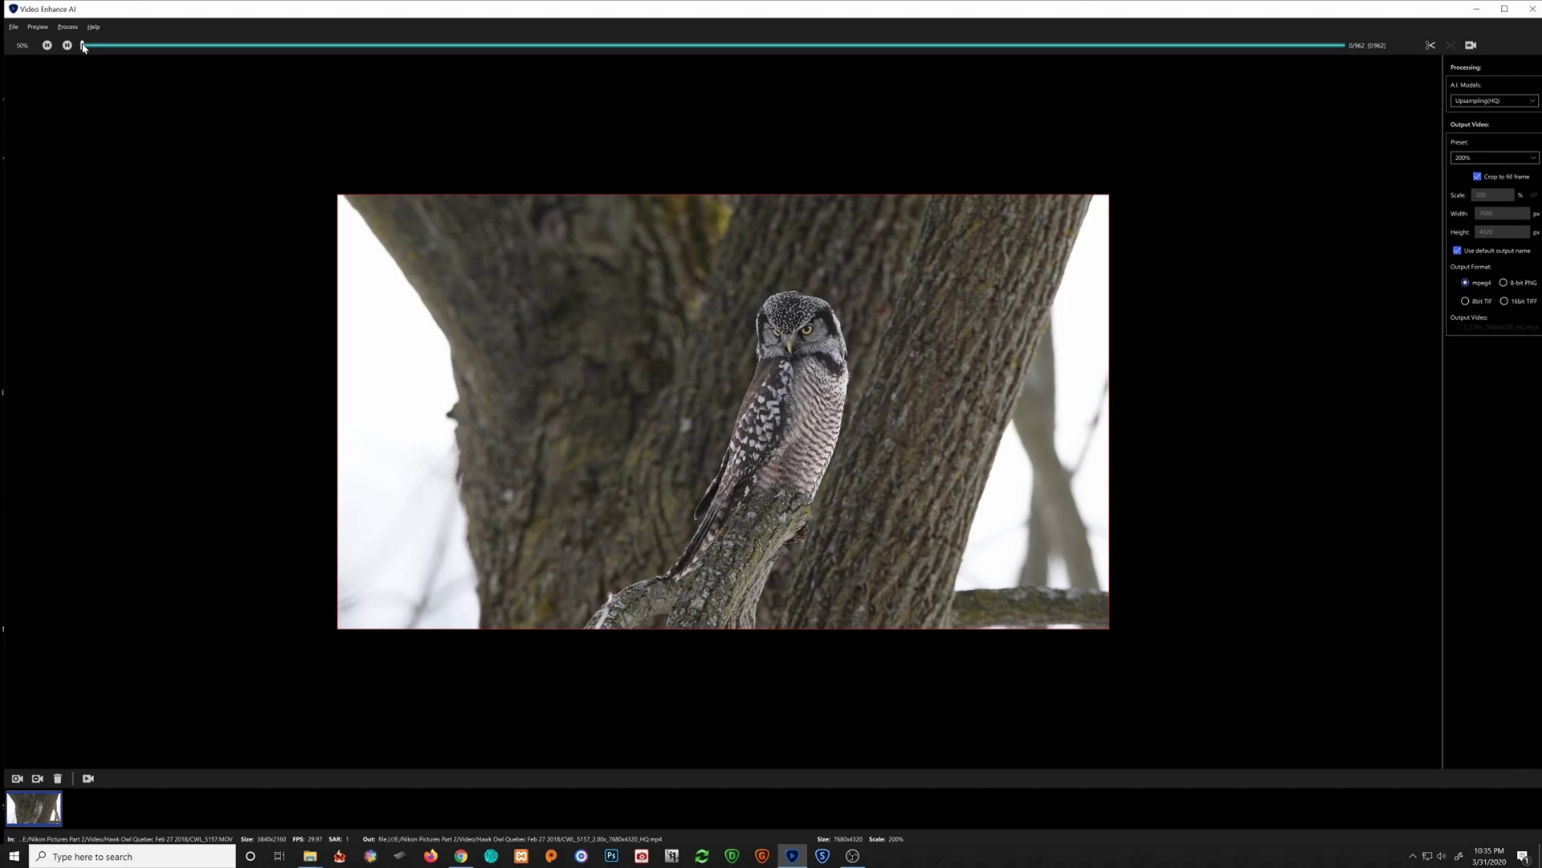
Scrub the preview to frame 146, where the owl is preening.
drag(82, 47, 273, 60)
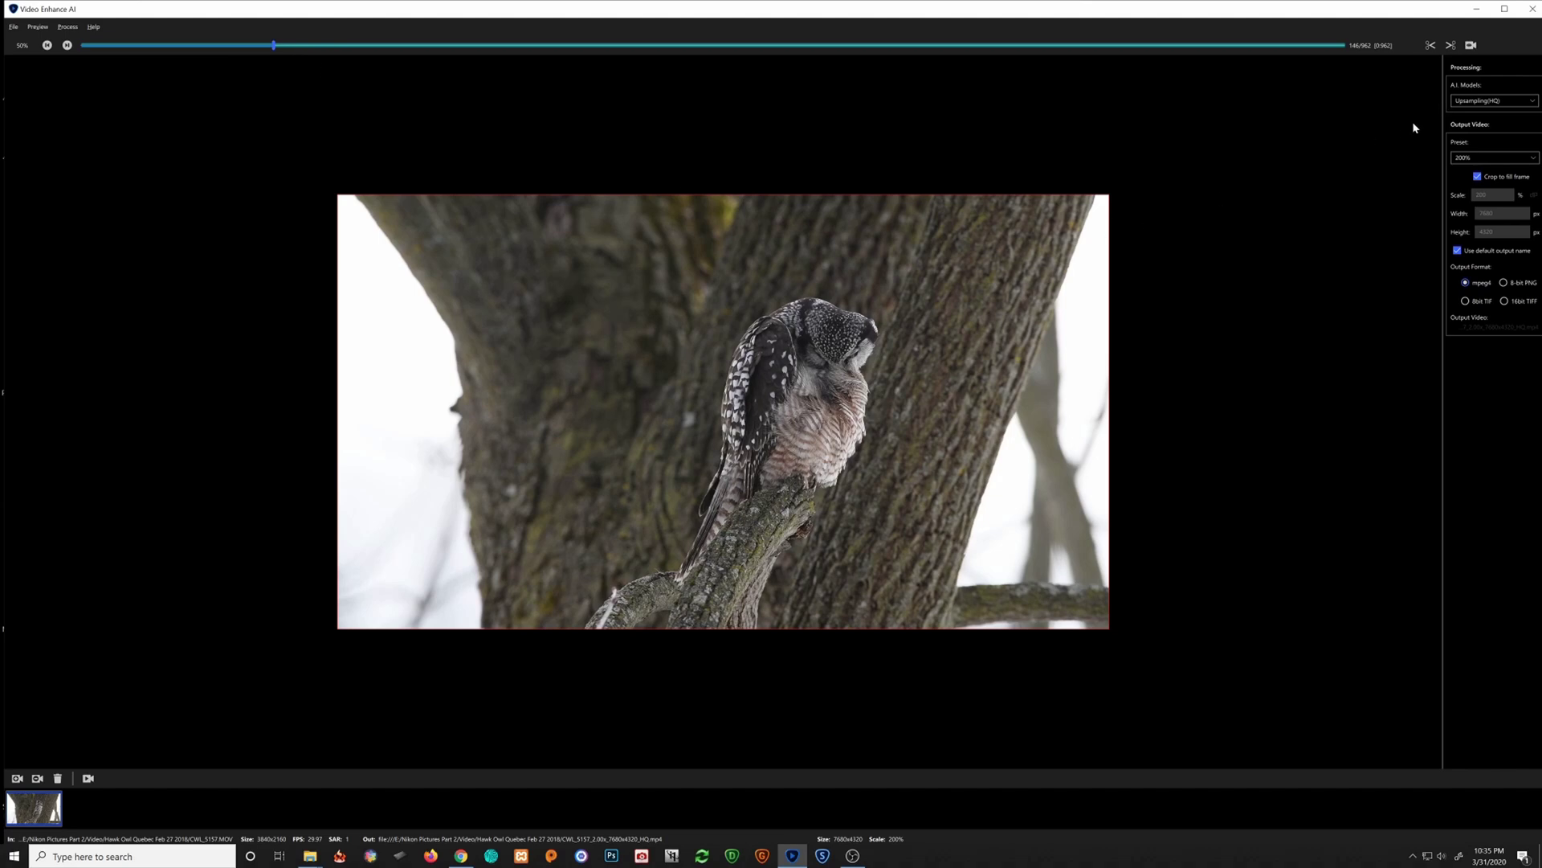
Mark frame 146 as the start and frame 151 as the end of processing.
click(1431, 47)
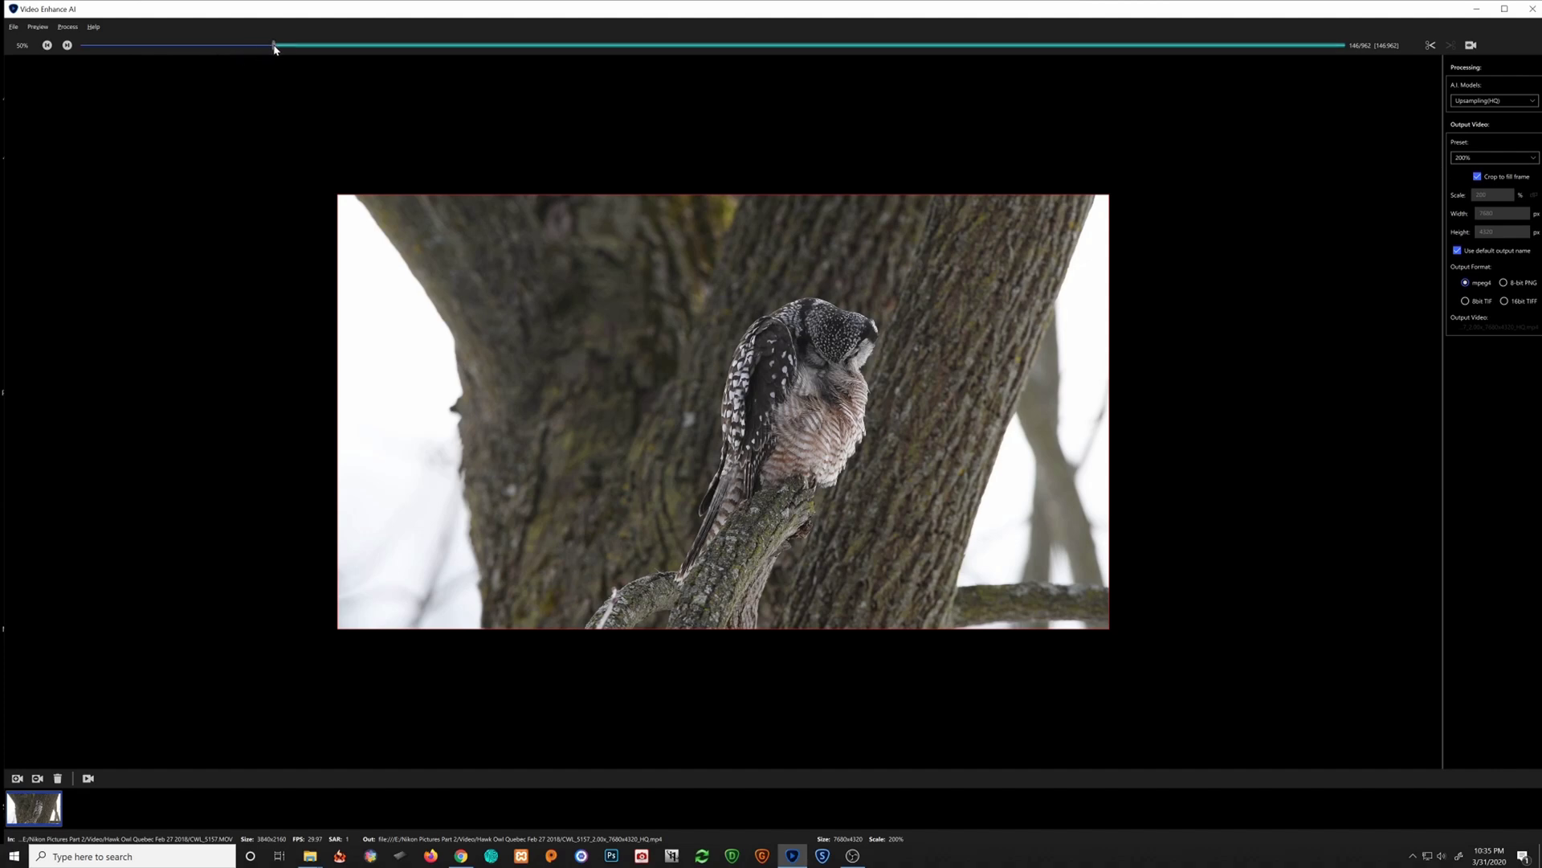
drag(274, 48, 280, 49)
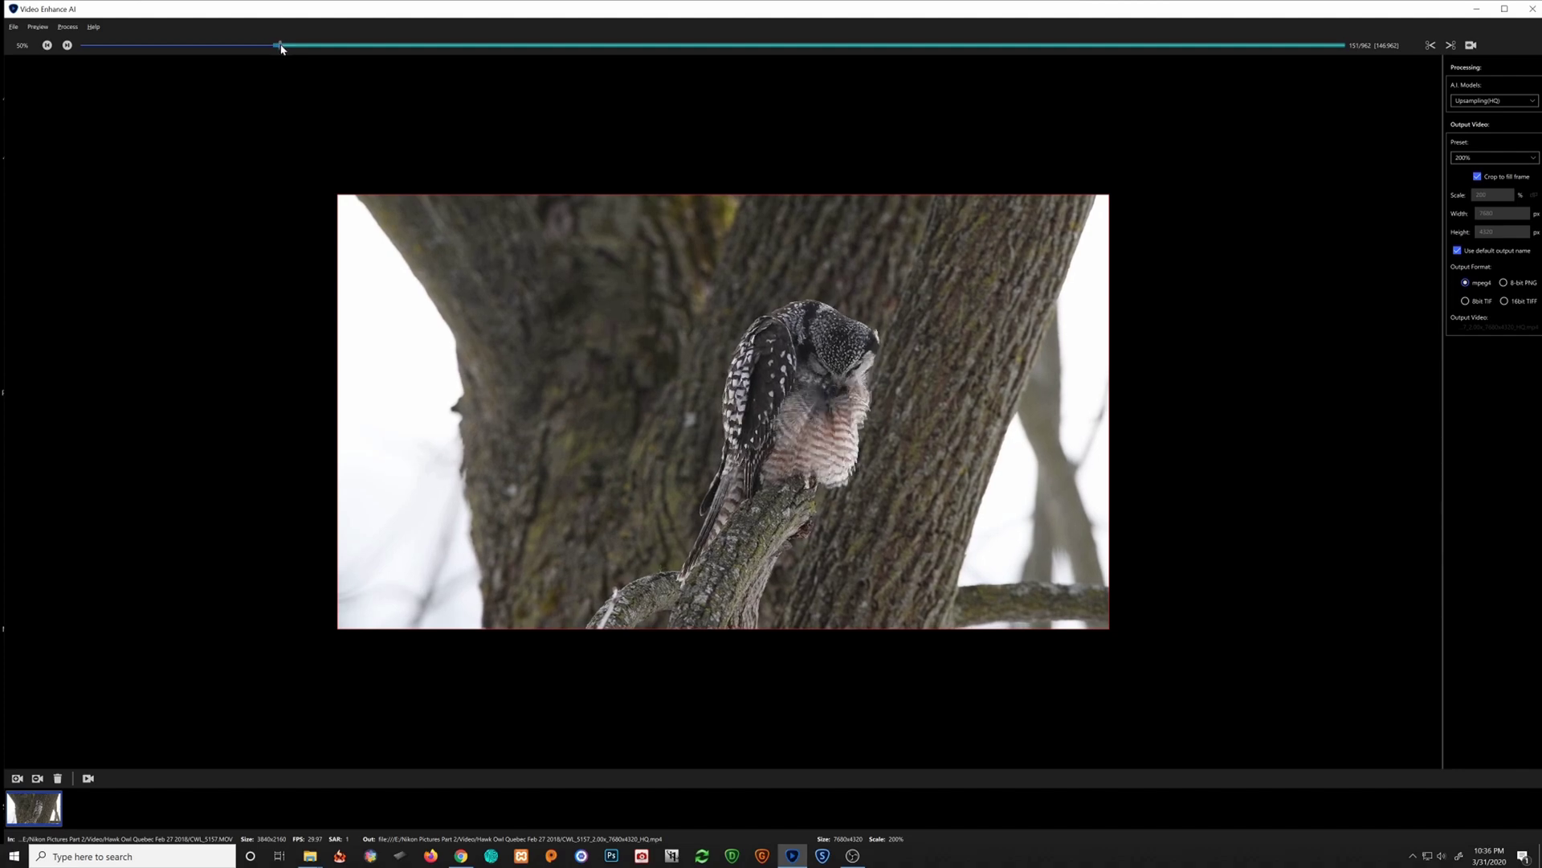
click(1450, 46)
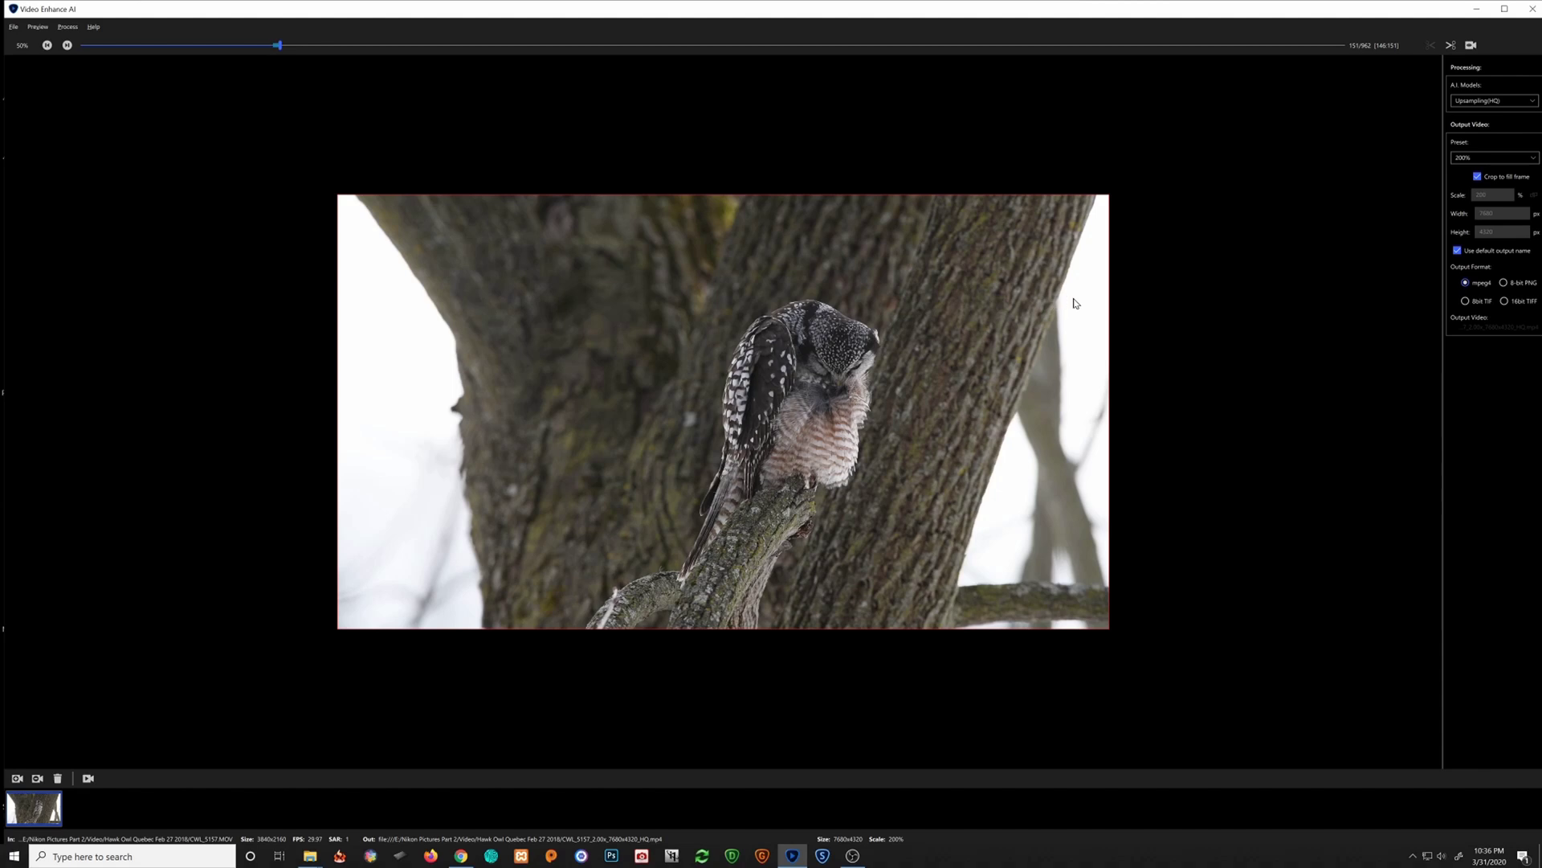
Output 16-bit TIFF frames at the 8KUHD (7680x4320) preset and start processing.
click(1505, 302)
click(1534, 160)
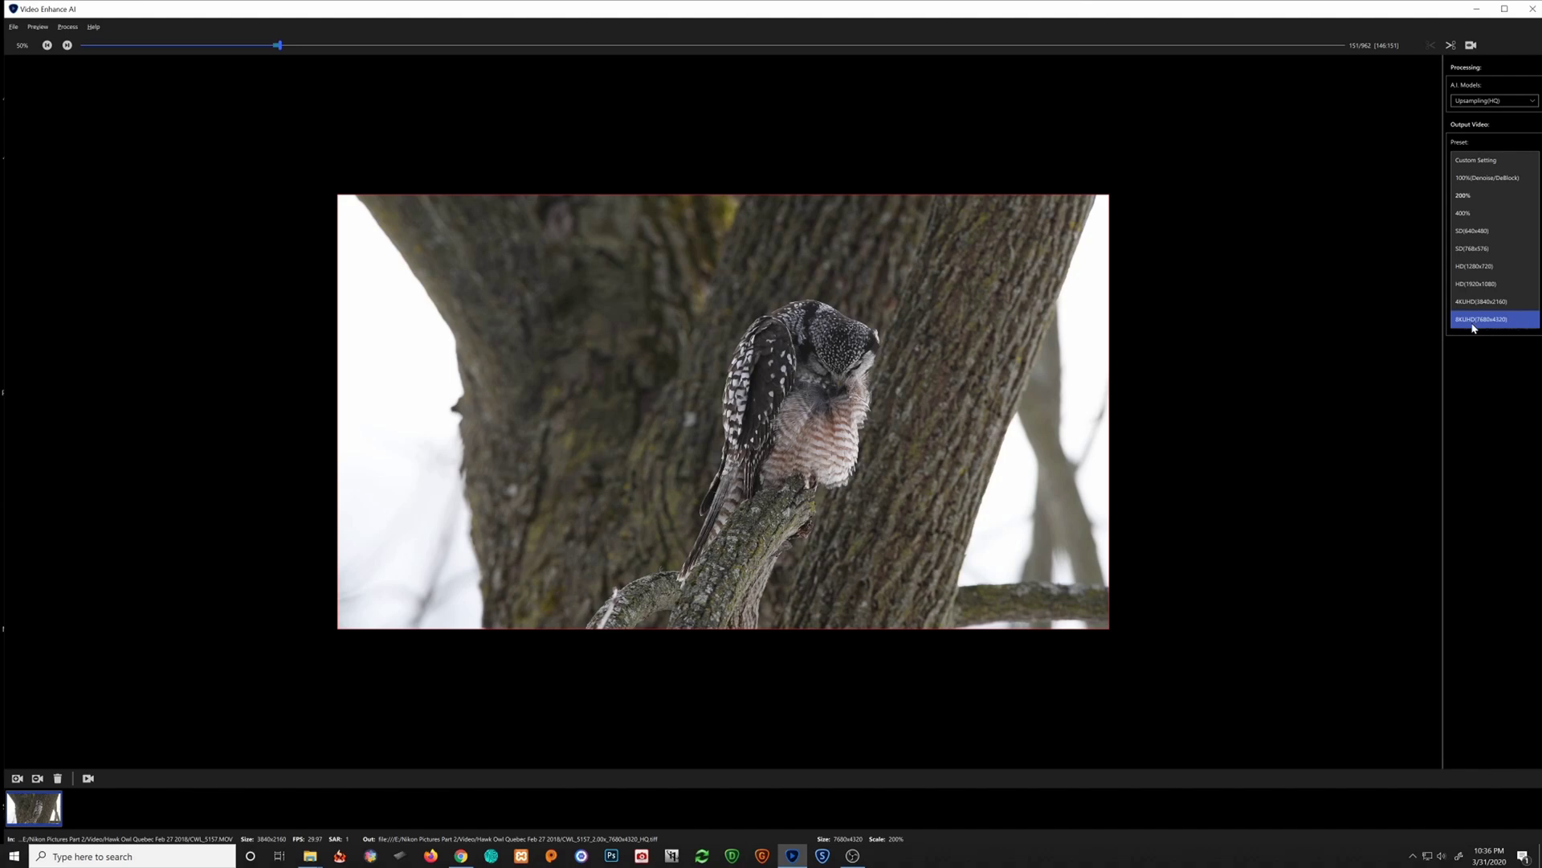
click(1474, 320)
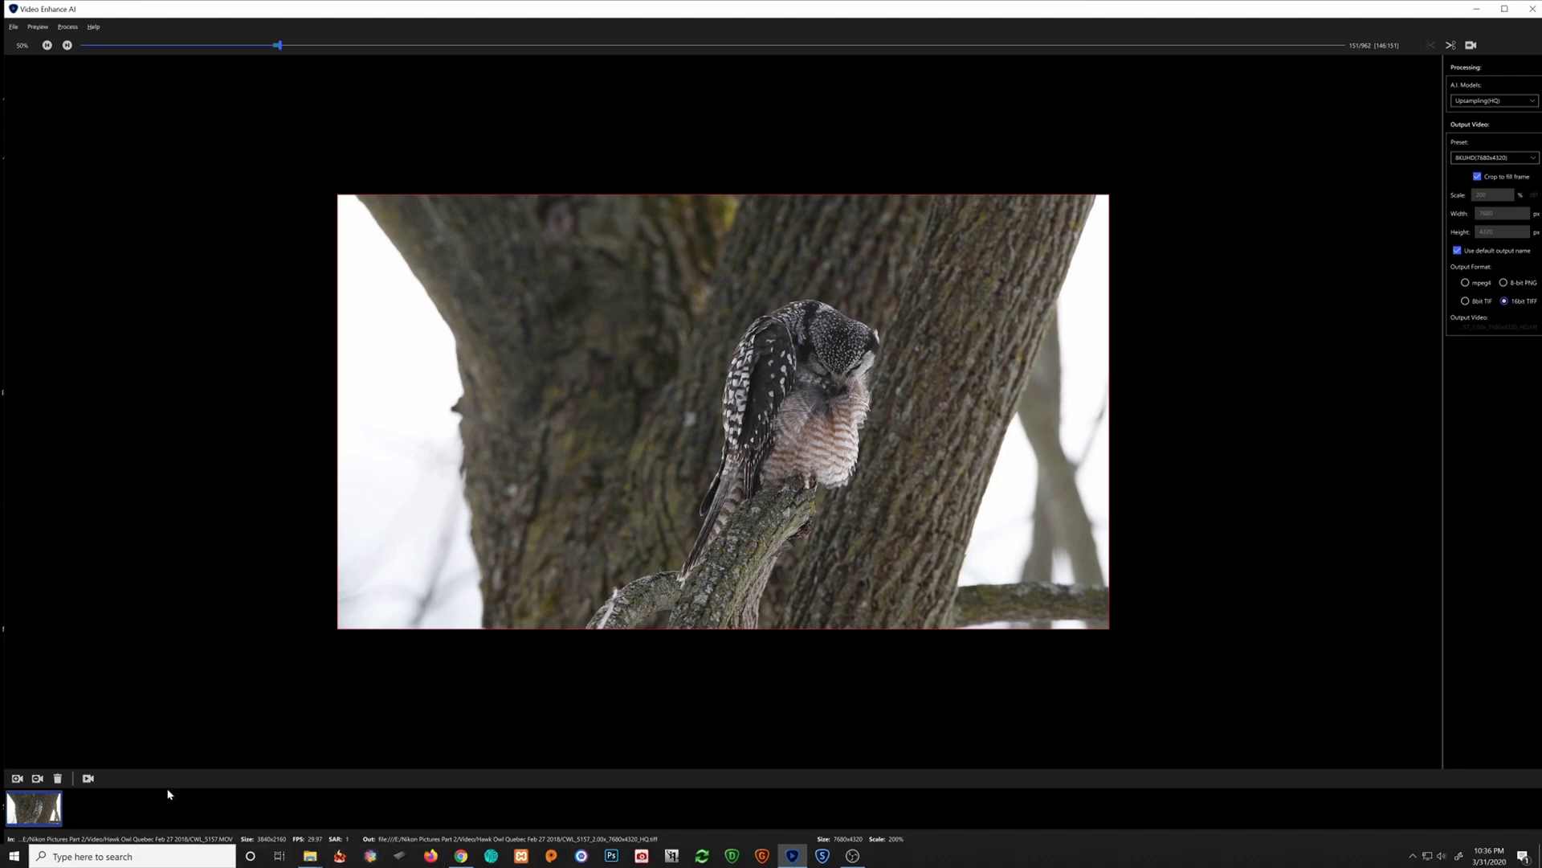
click(88, 779)
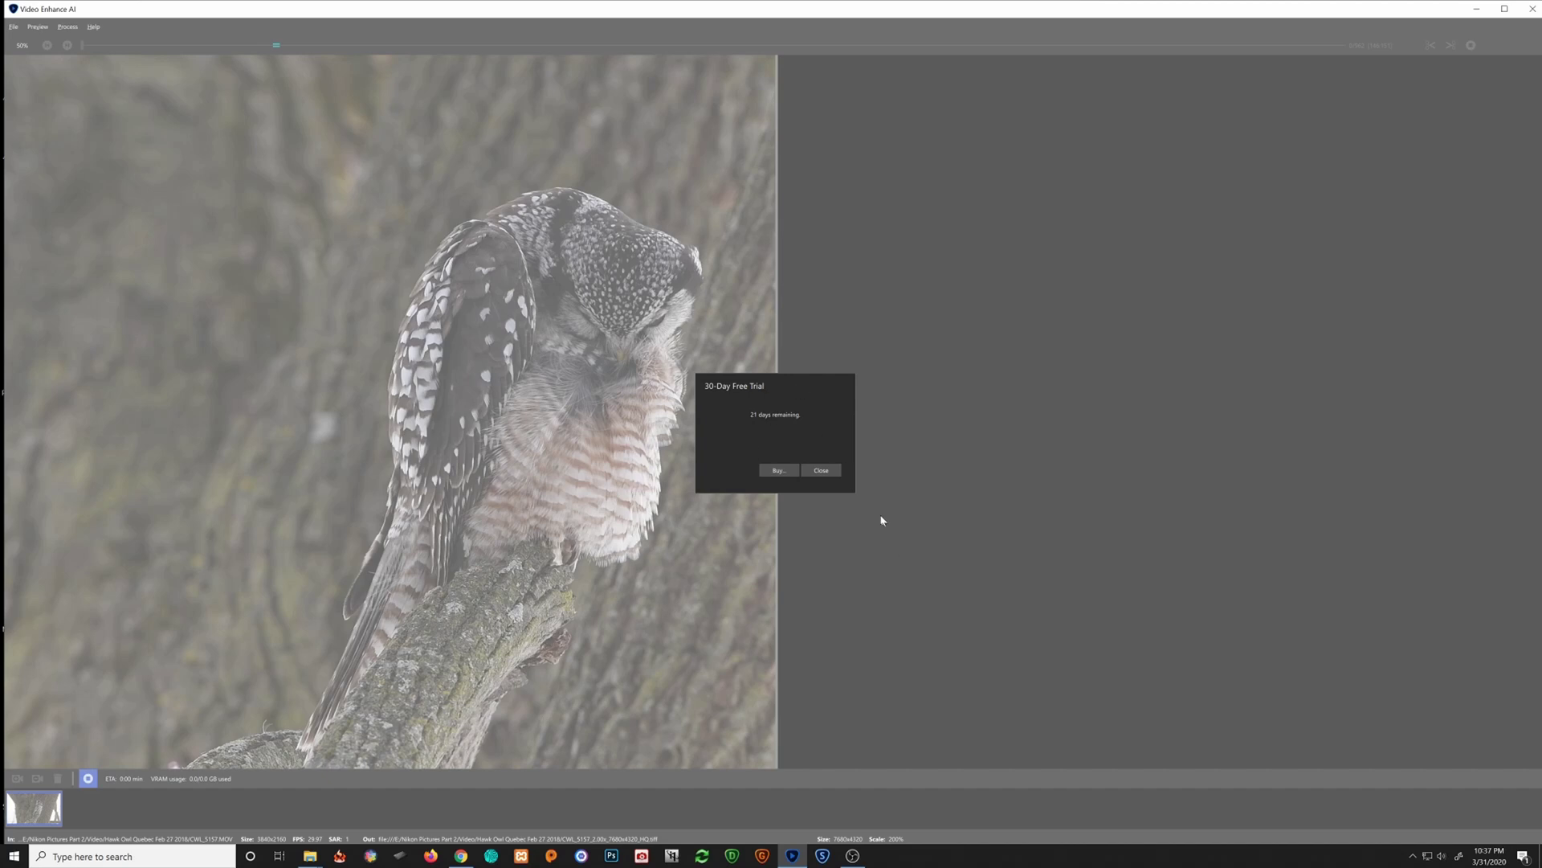
Close the 30-Day Free Trial notice and the Initializing AI Engine notice.
click(822, 471)
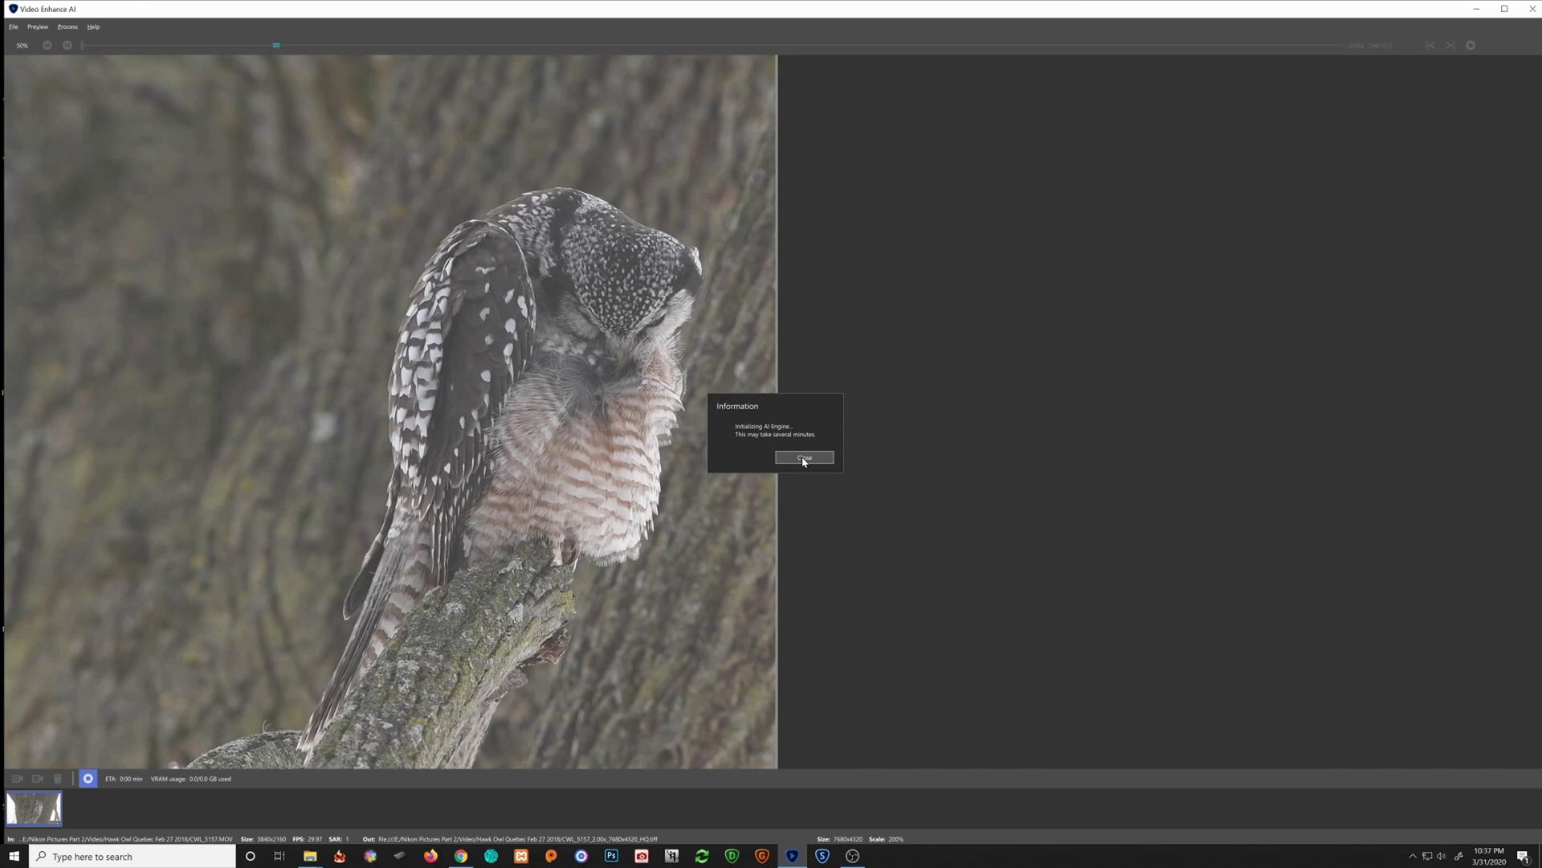
click(804, 458)
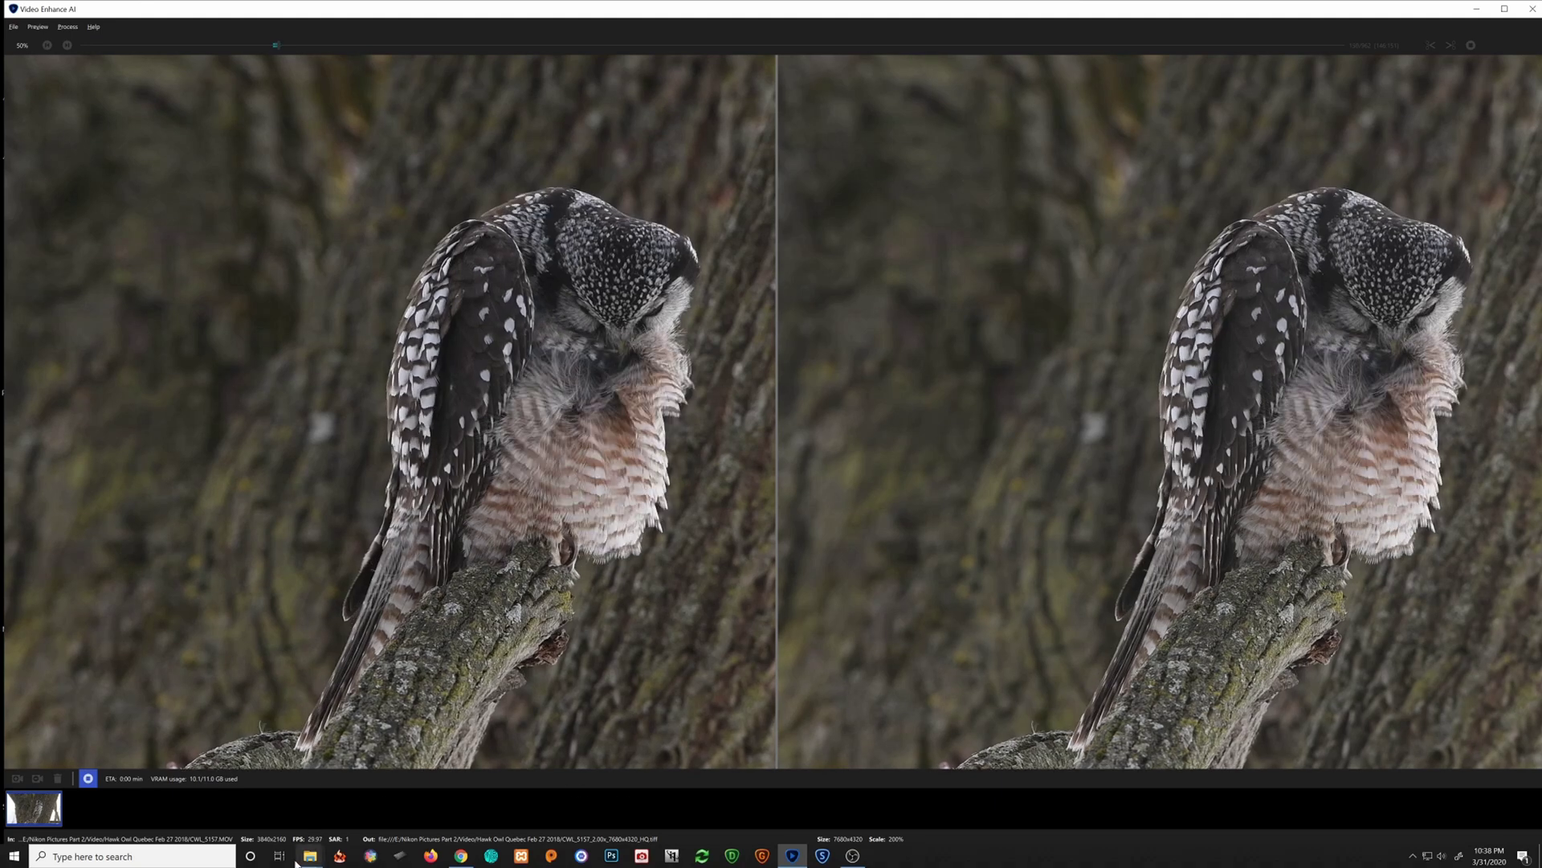
Open the CWL_5157_2.00x_7680x4320_HQ output folder and select TIFF frame 000003.
mouse_move(316, 859)
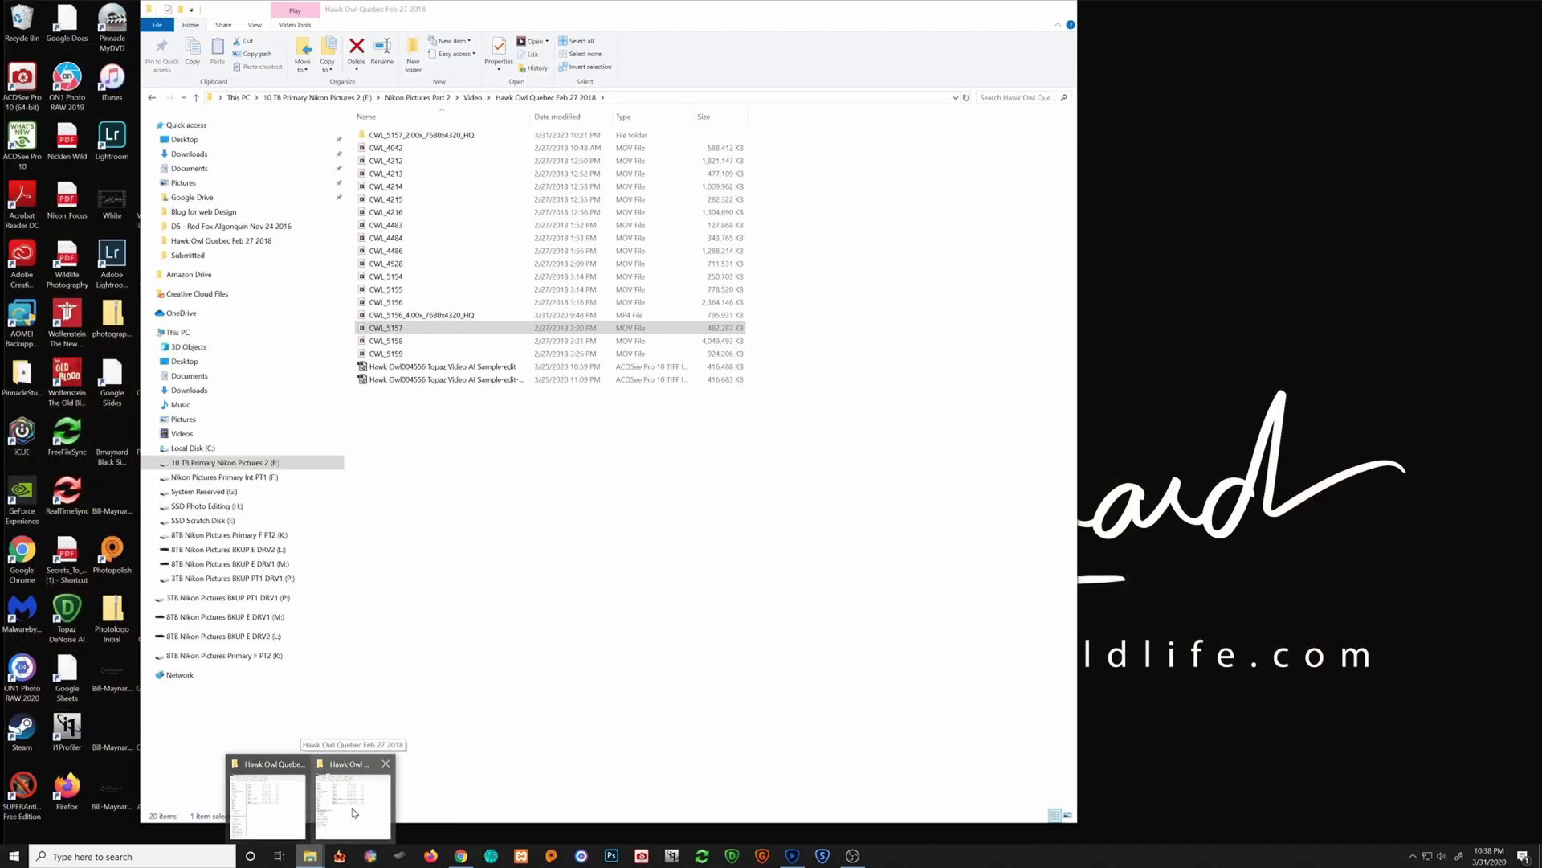
click(351, 812)
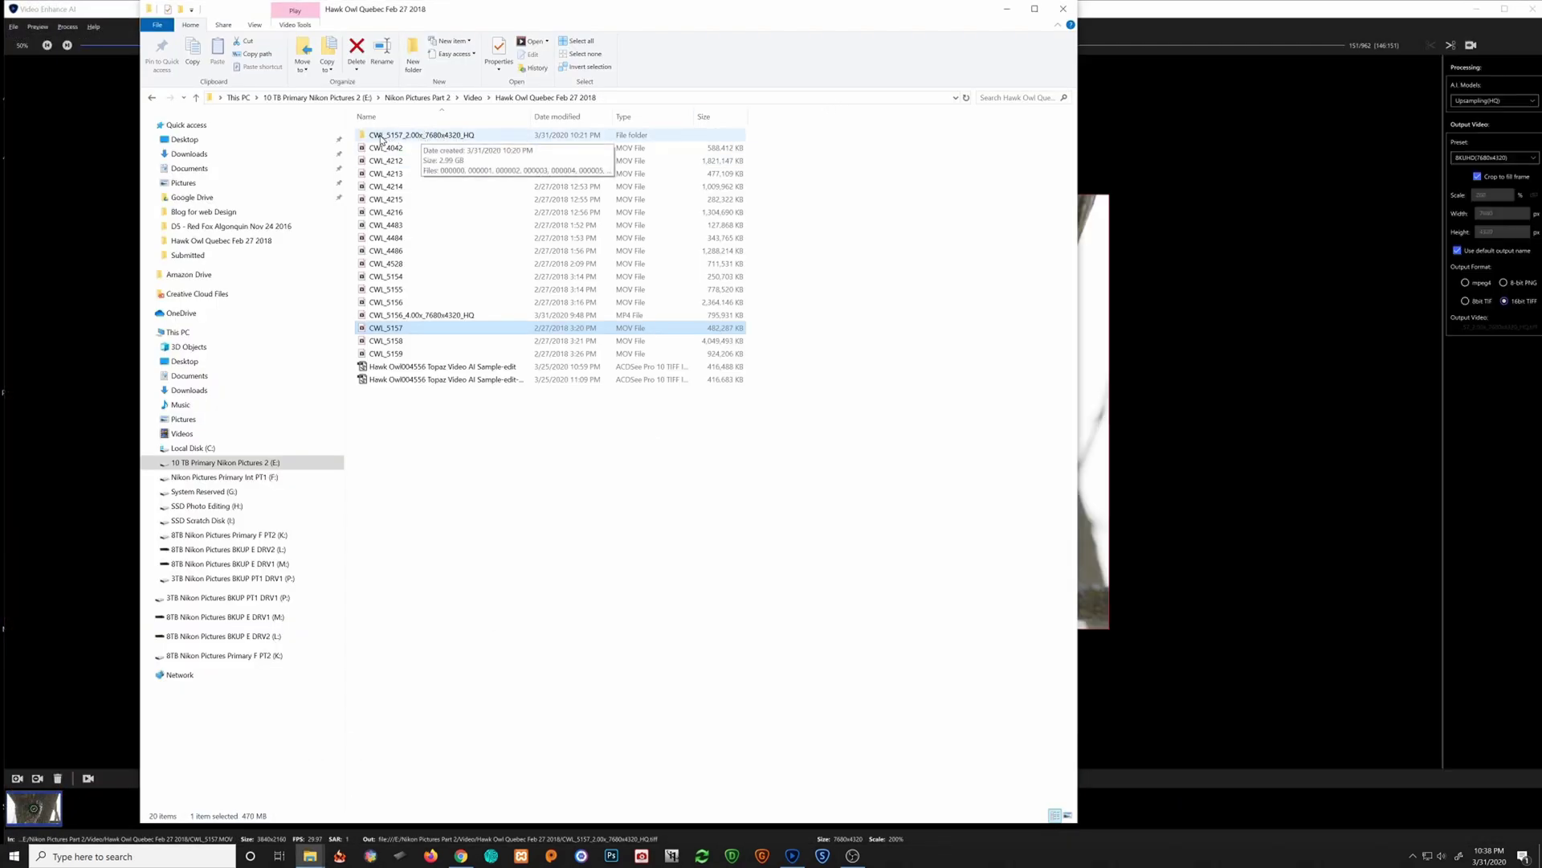
mouse_move(382, 140)
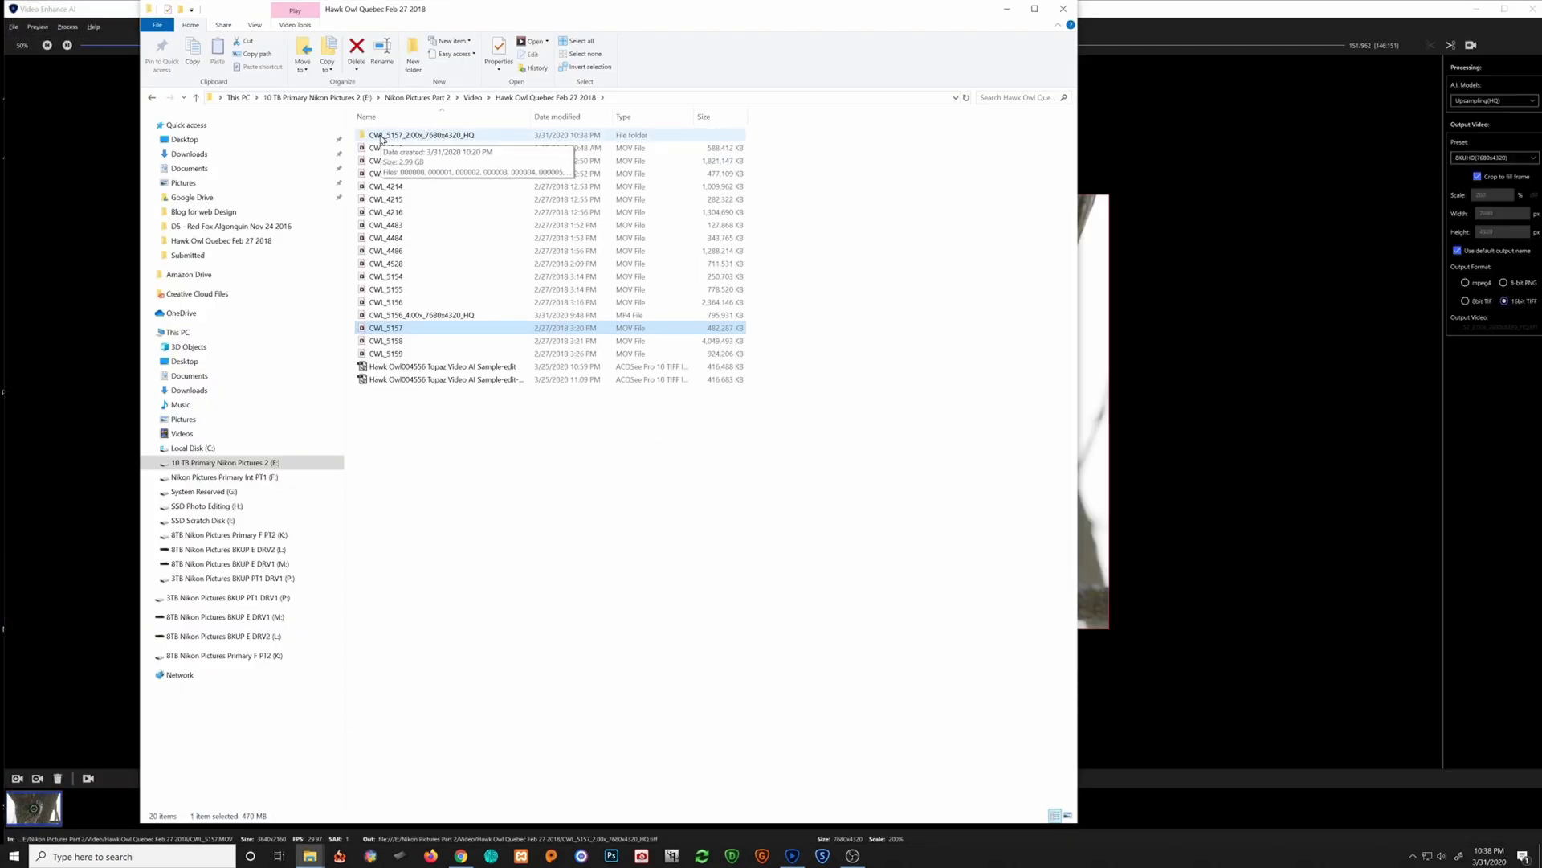
double_click(449, 137)
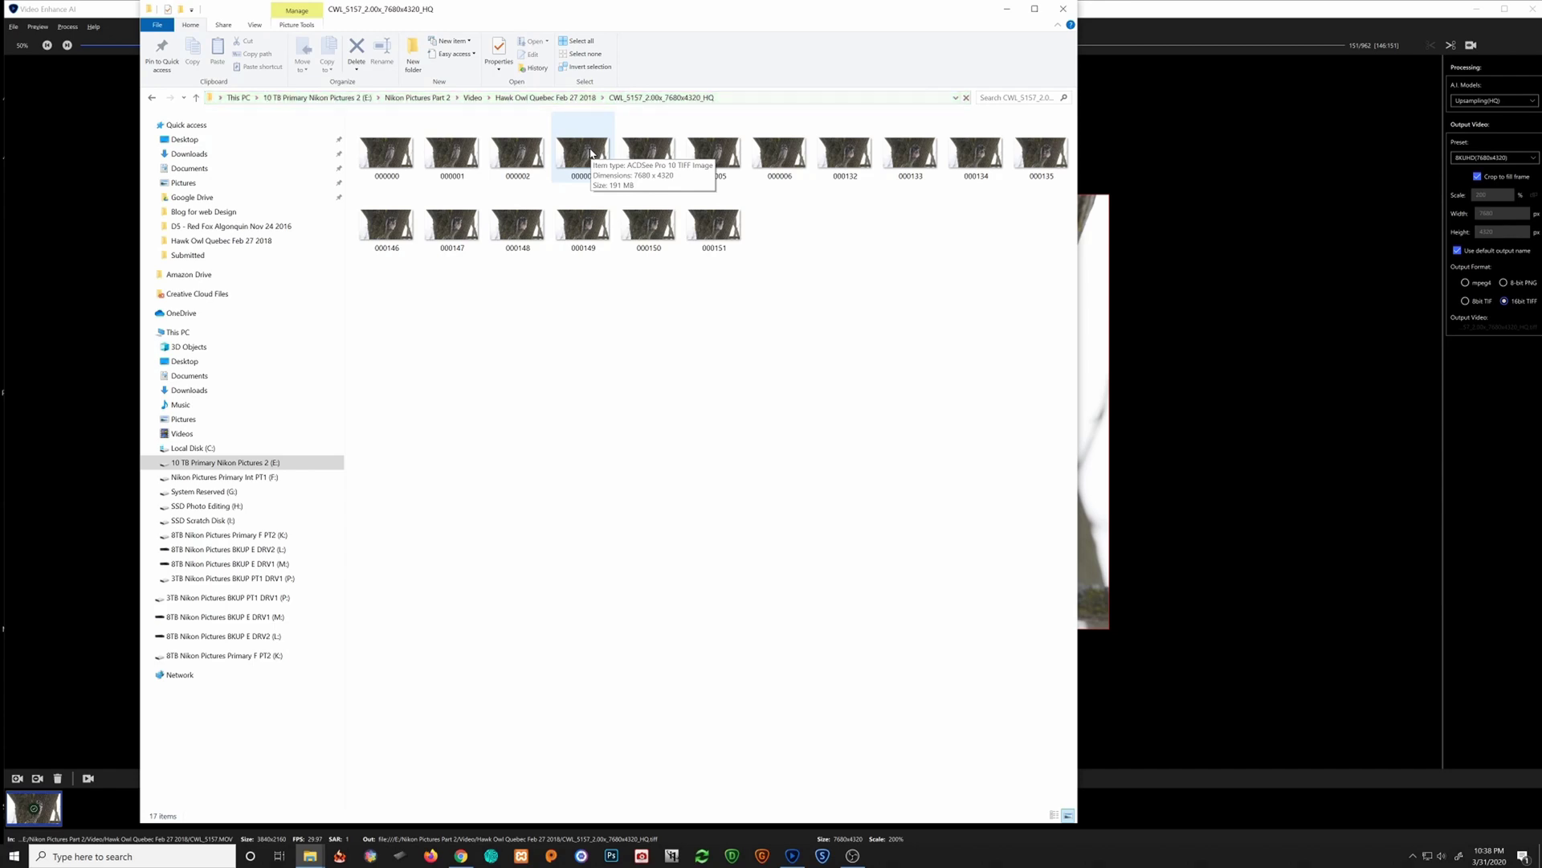
click(590, 153)
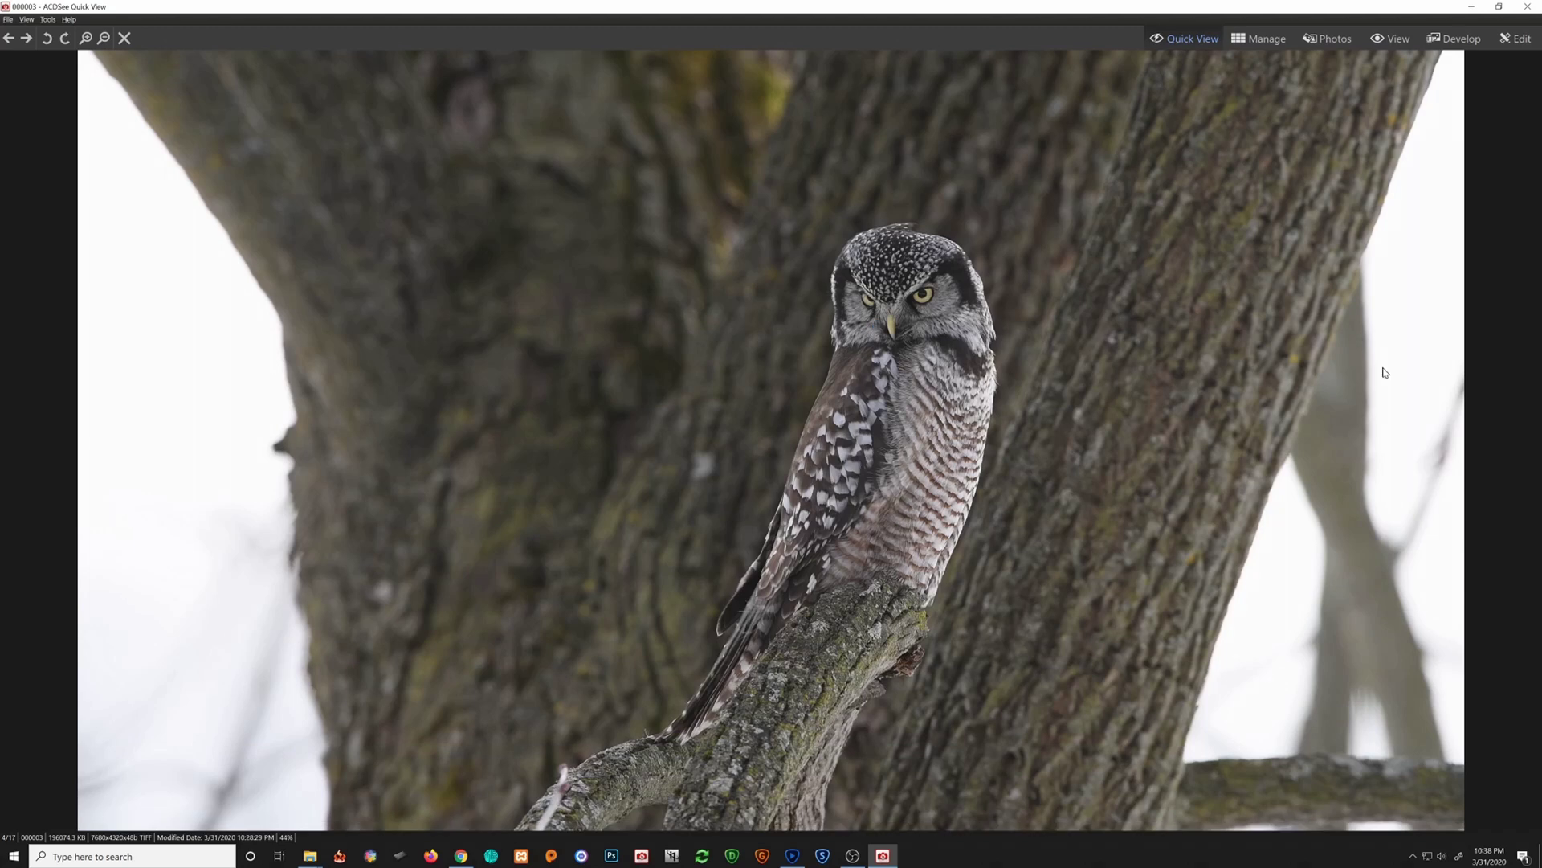
Step with the Right arrow from frame 000003 to frame 000148, 14 of 17.
key(Right)
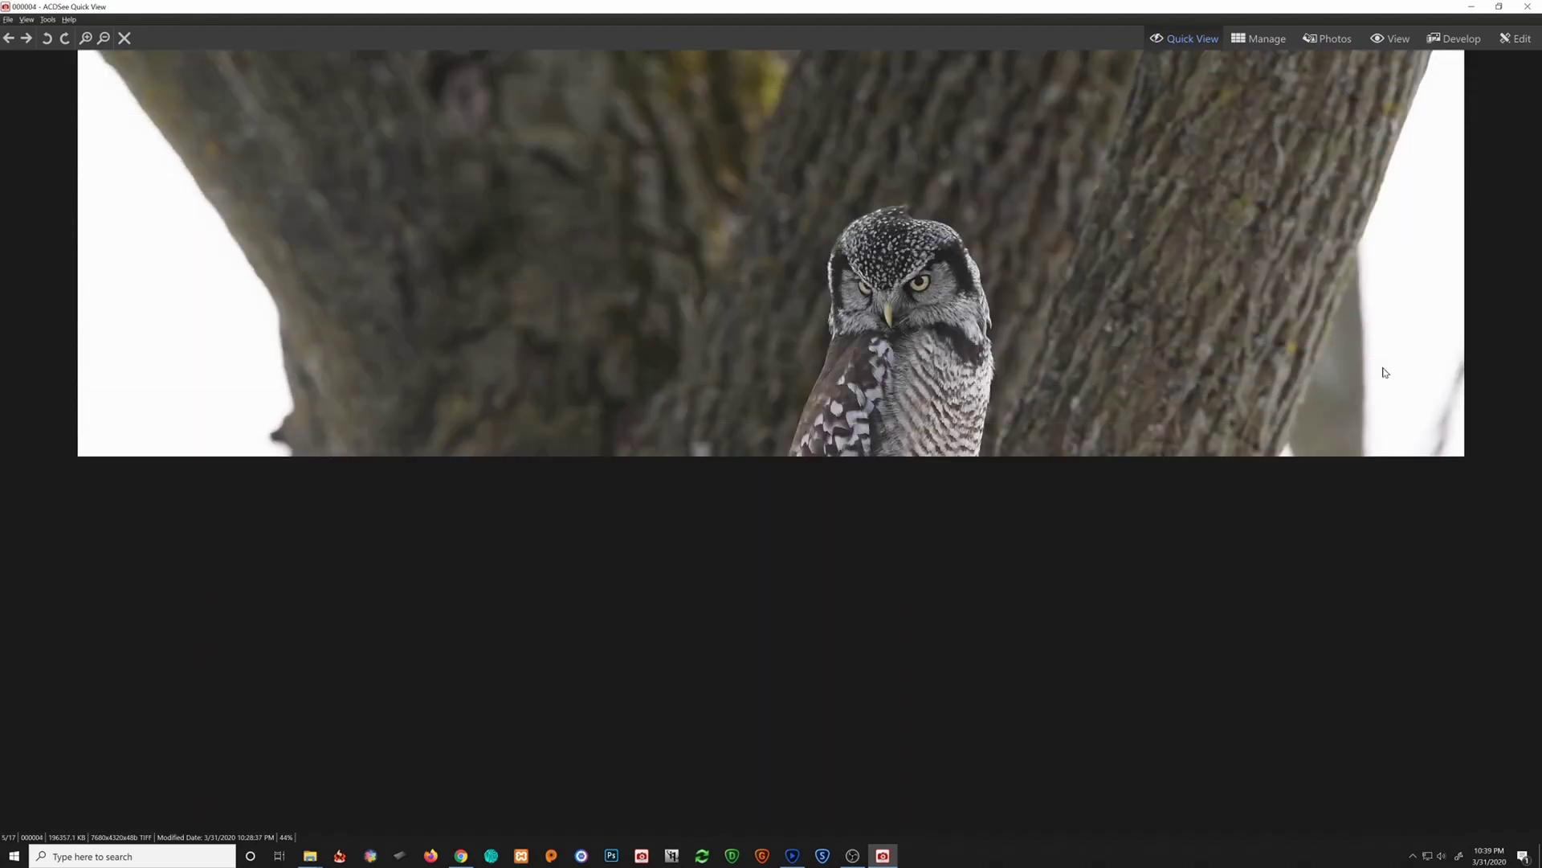
key(Right)
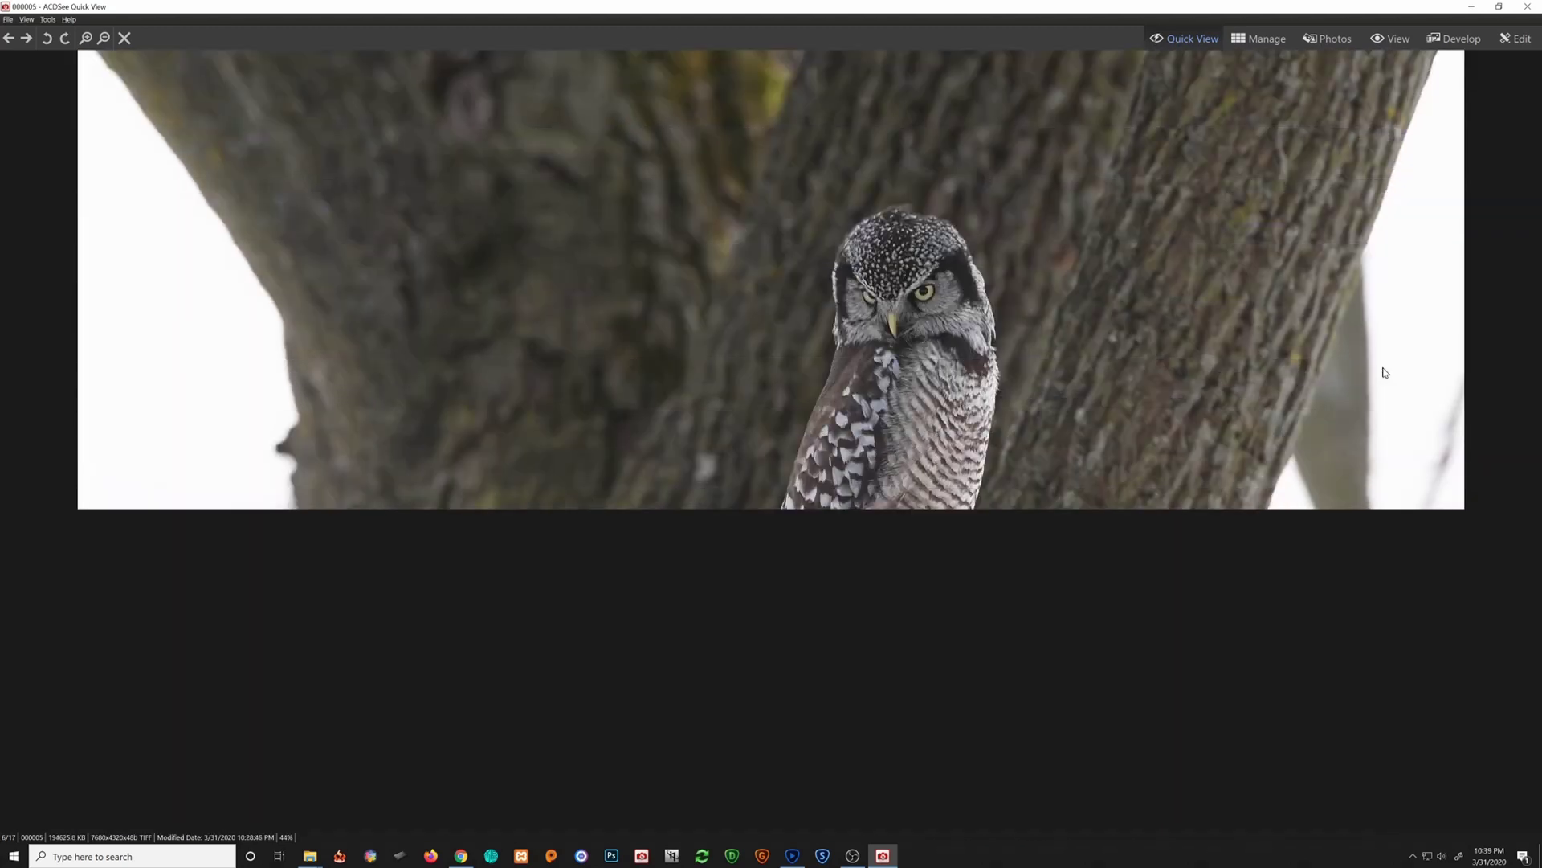
key(Right)
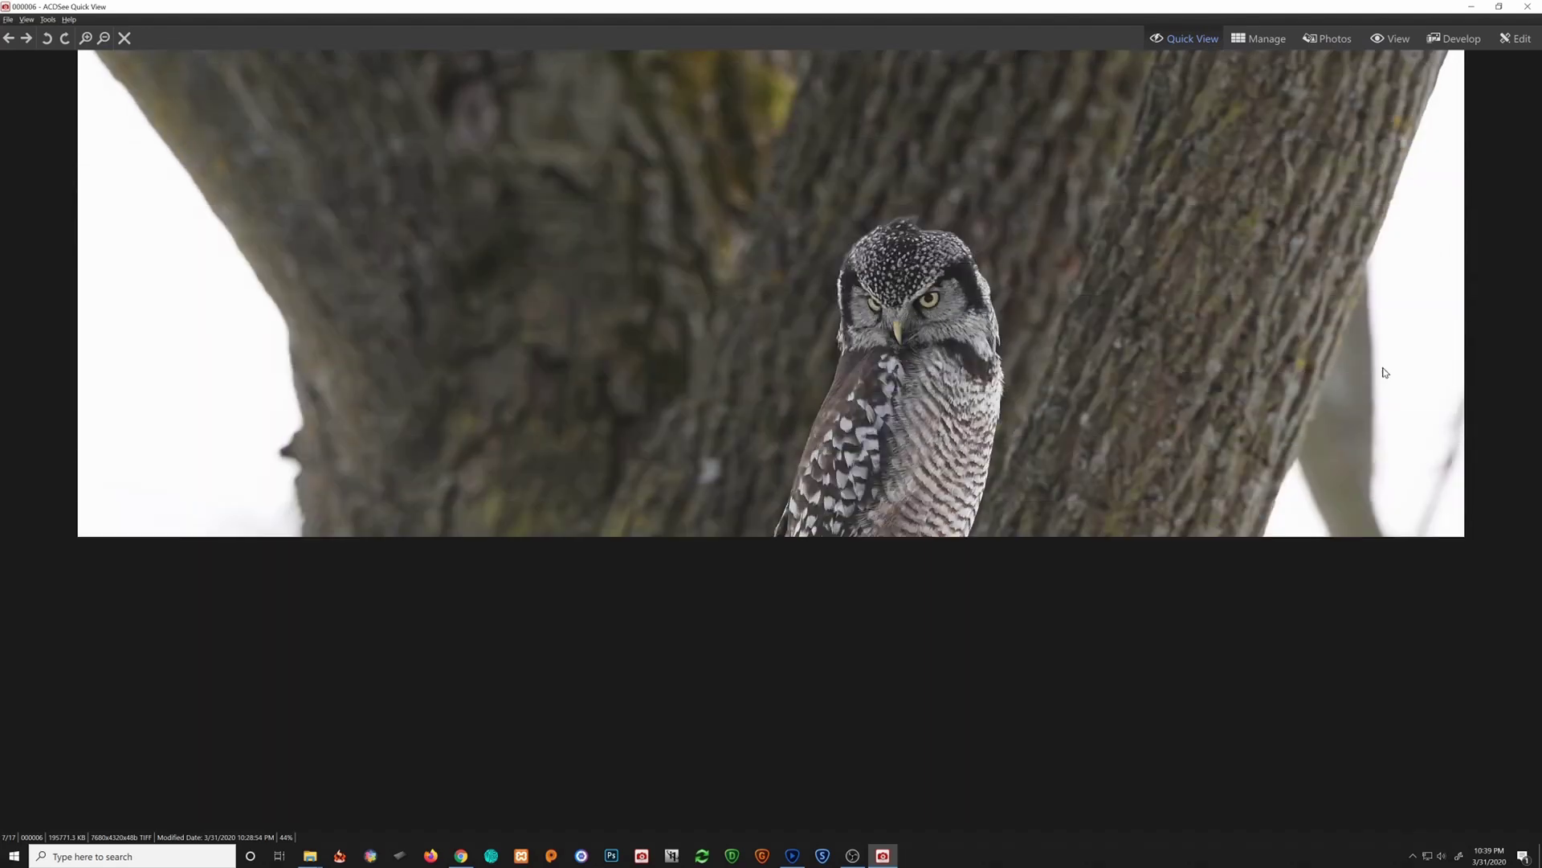
key(Right)
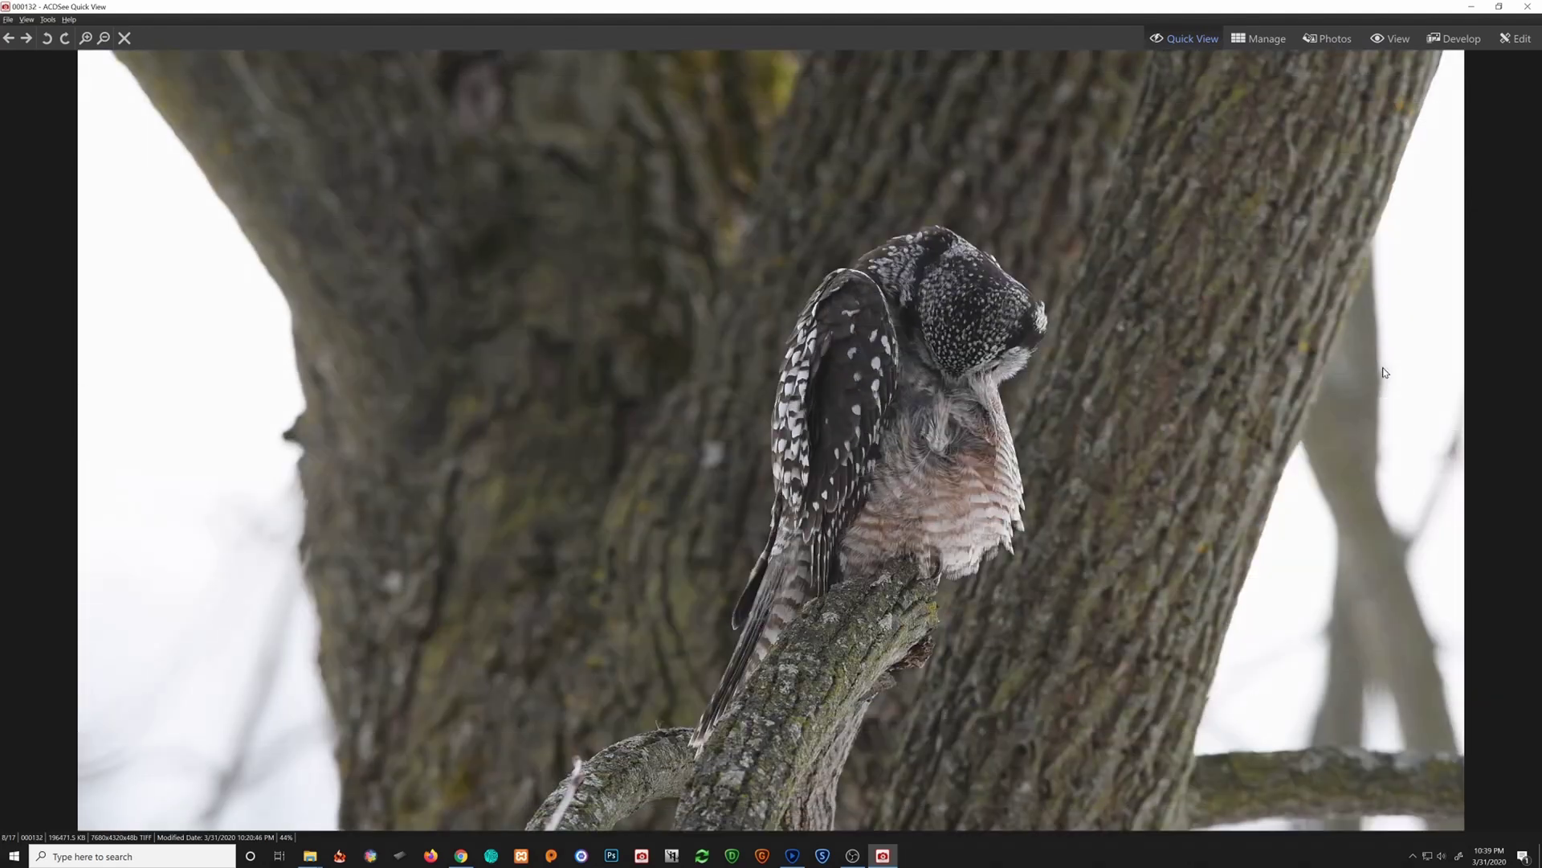
key(Right)
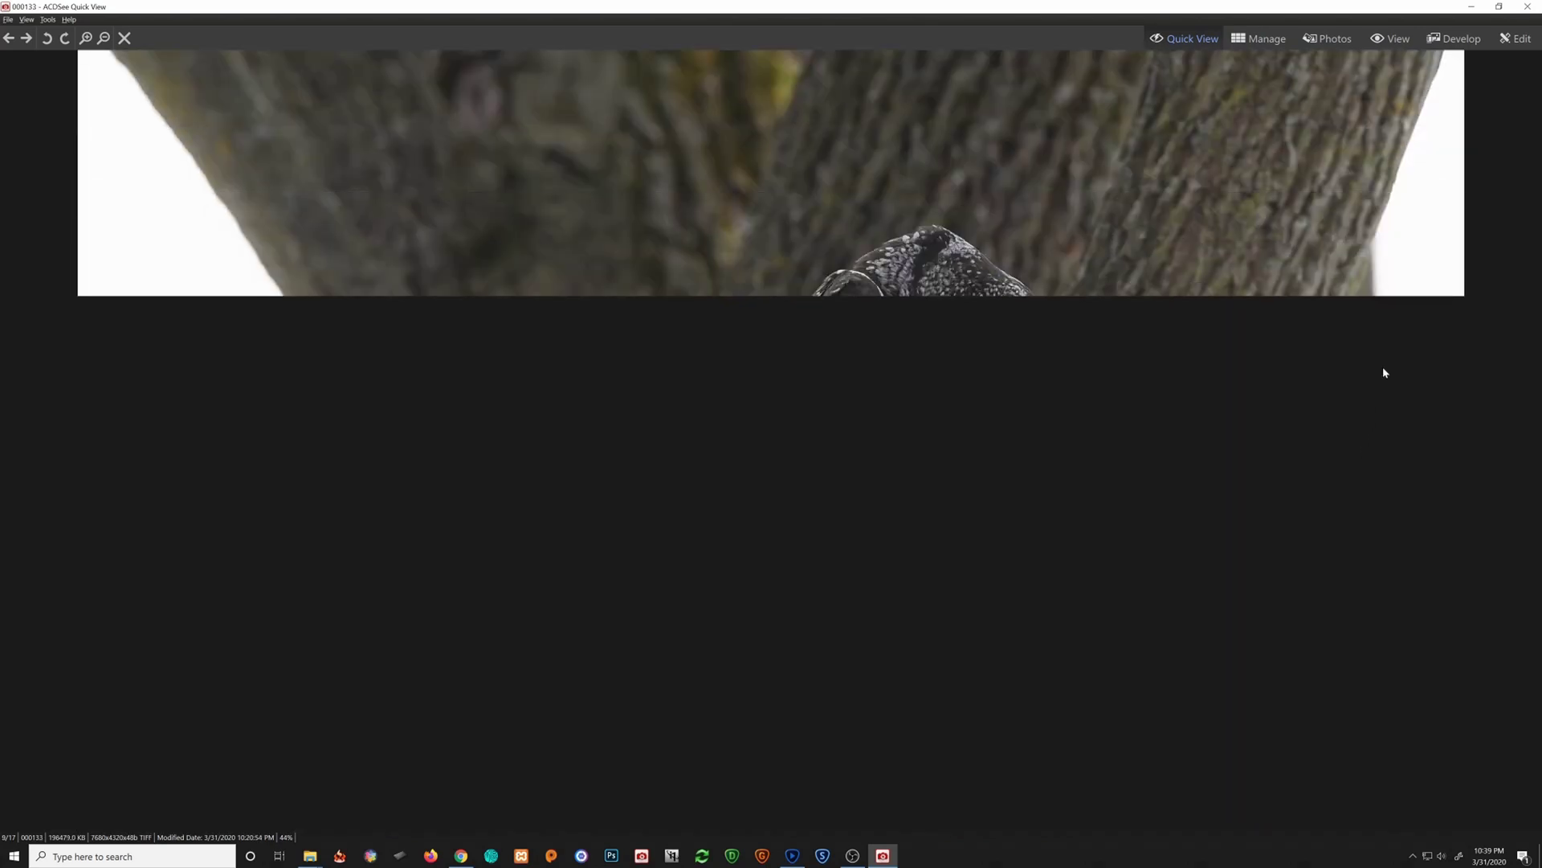
key(Right)
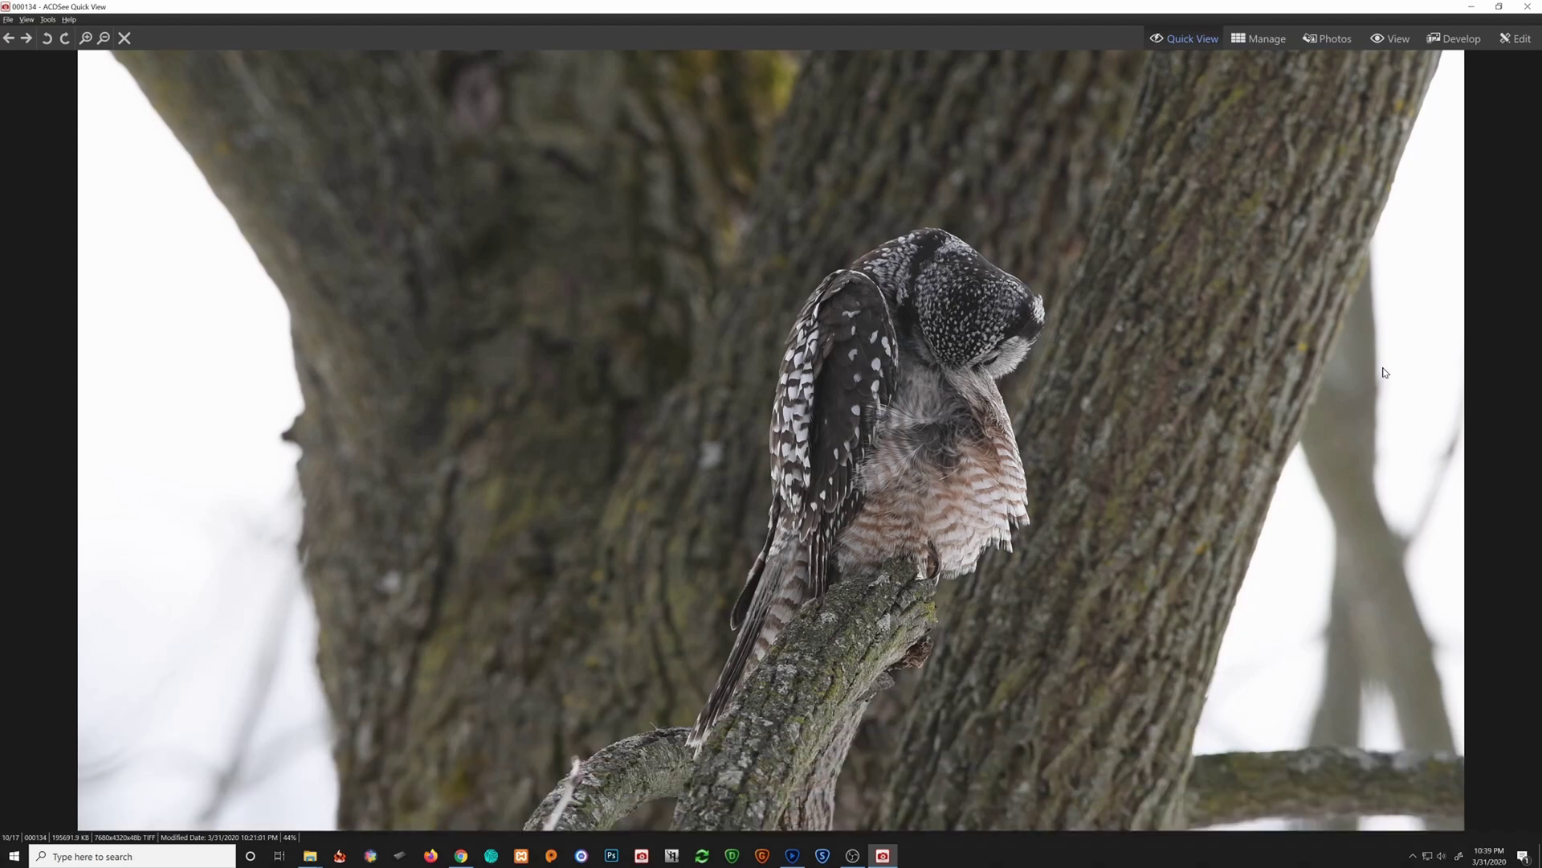
key(Right)
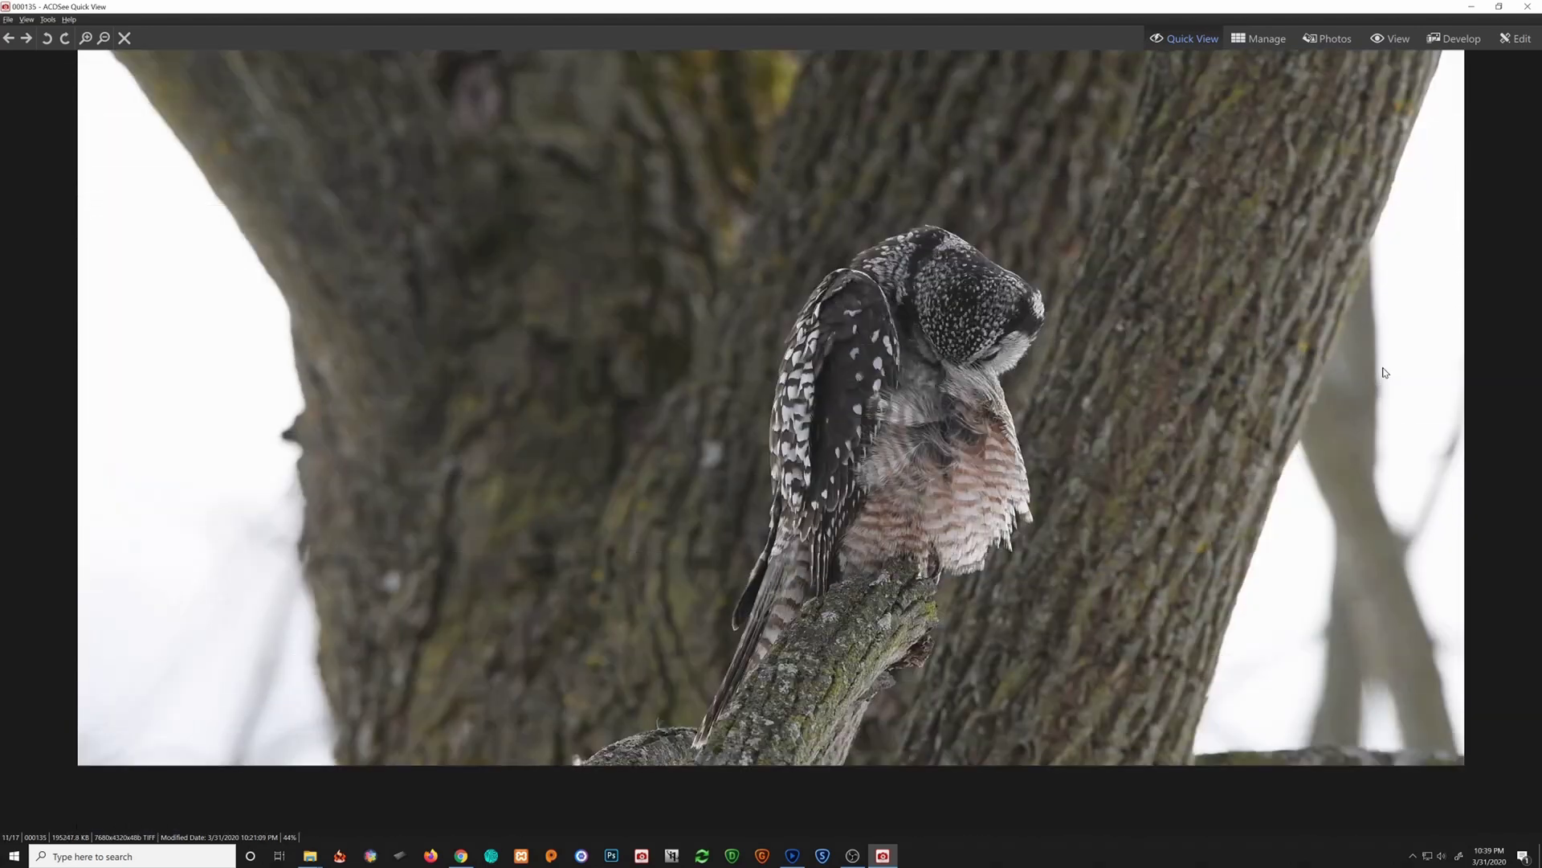
key(Right)
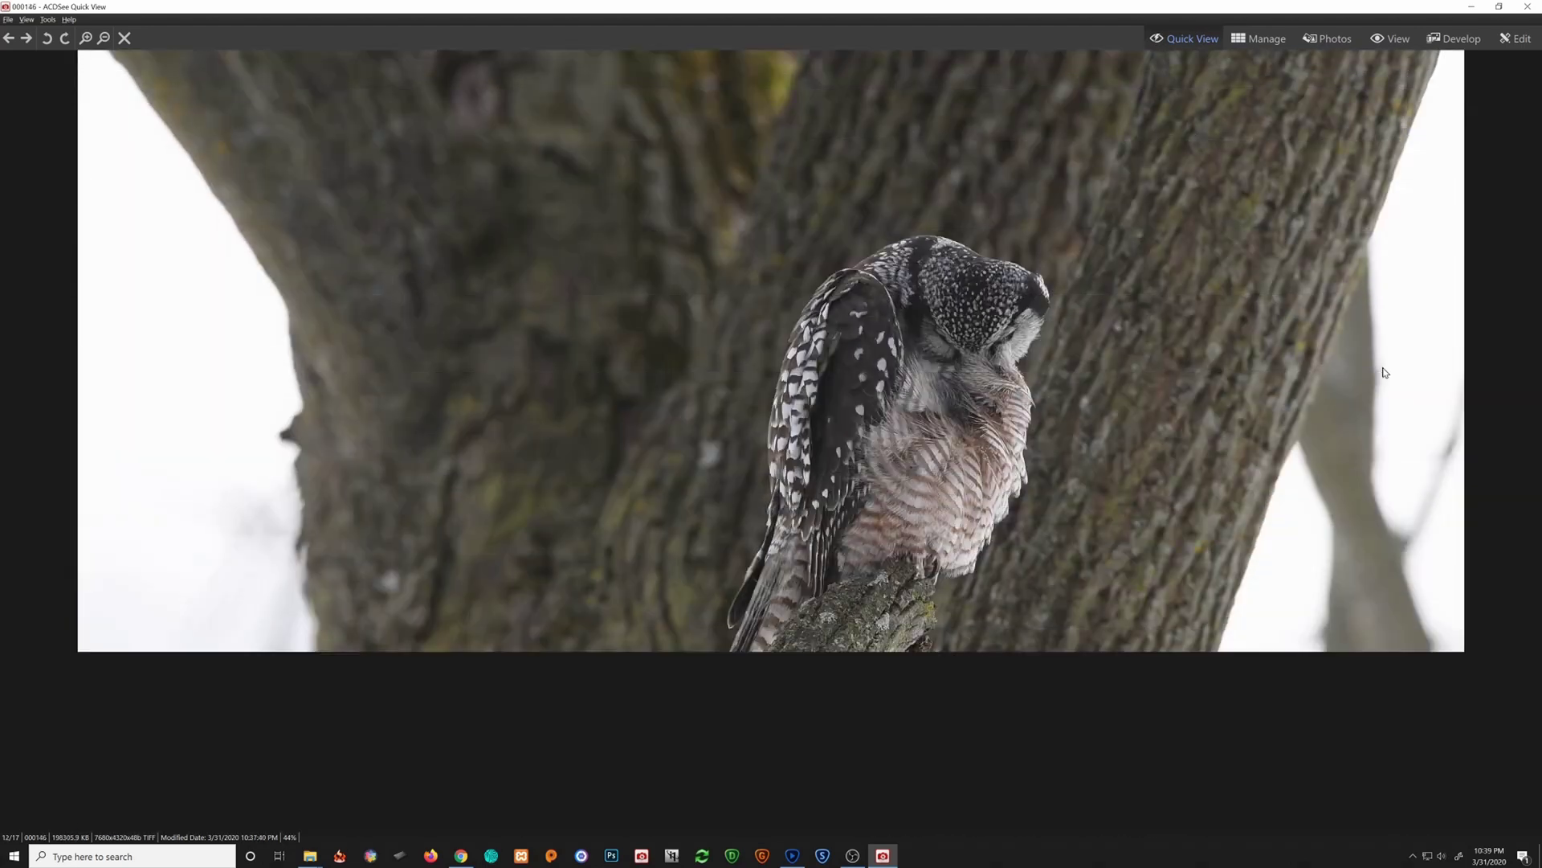
key(Right)
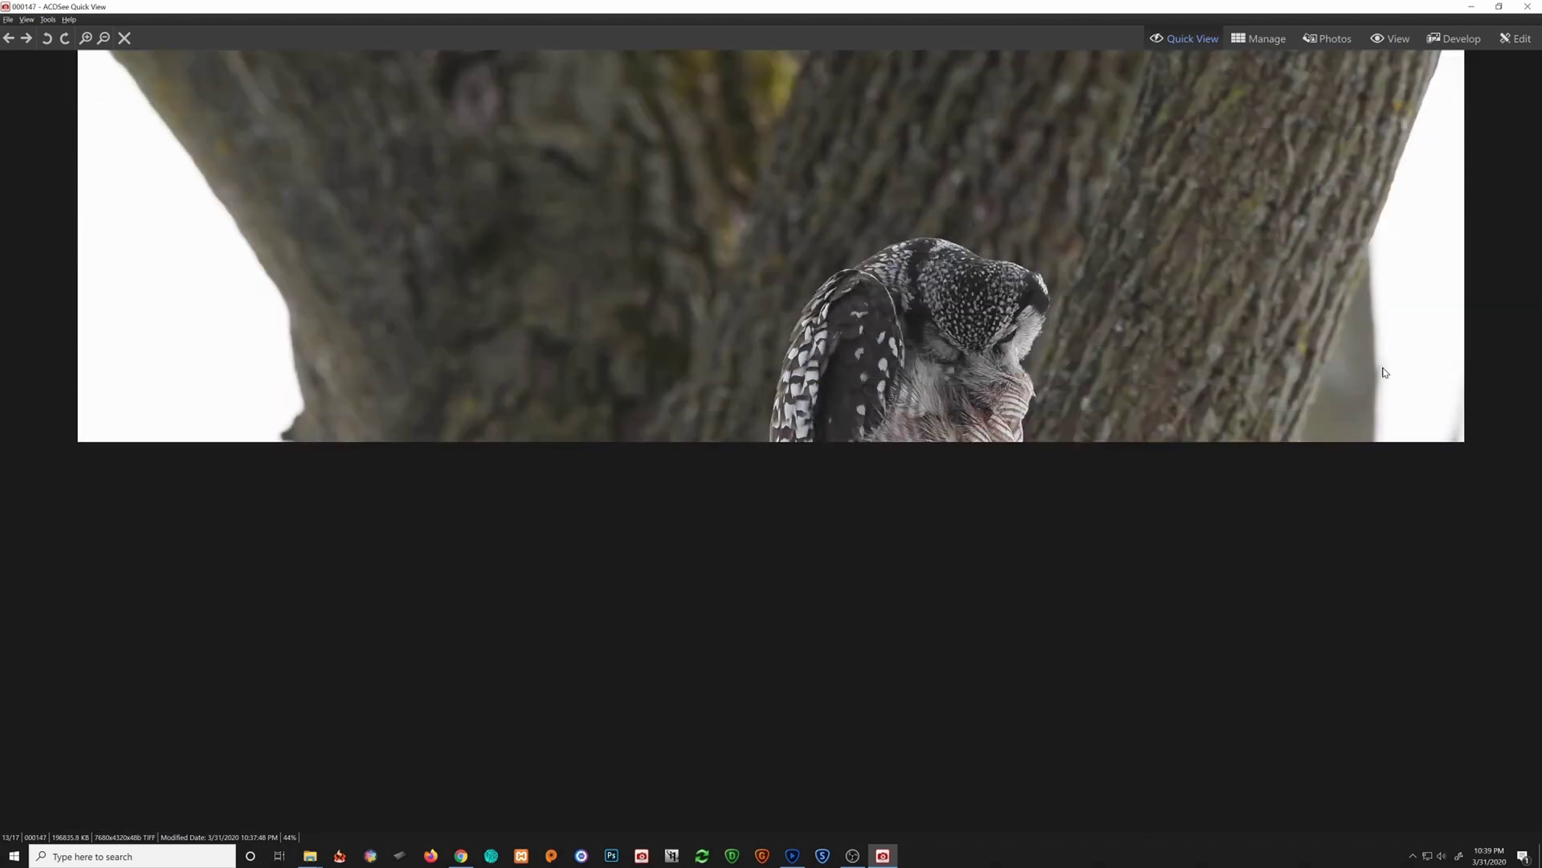
key(Right)
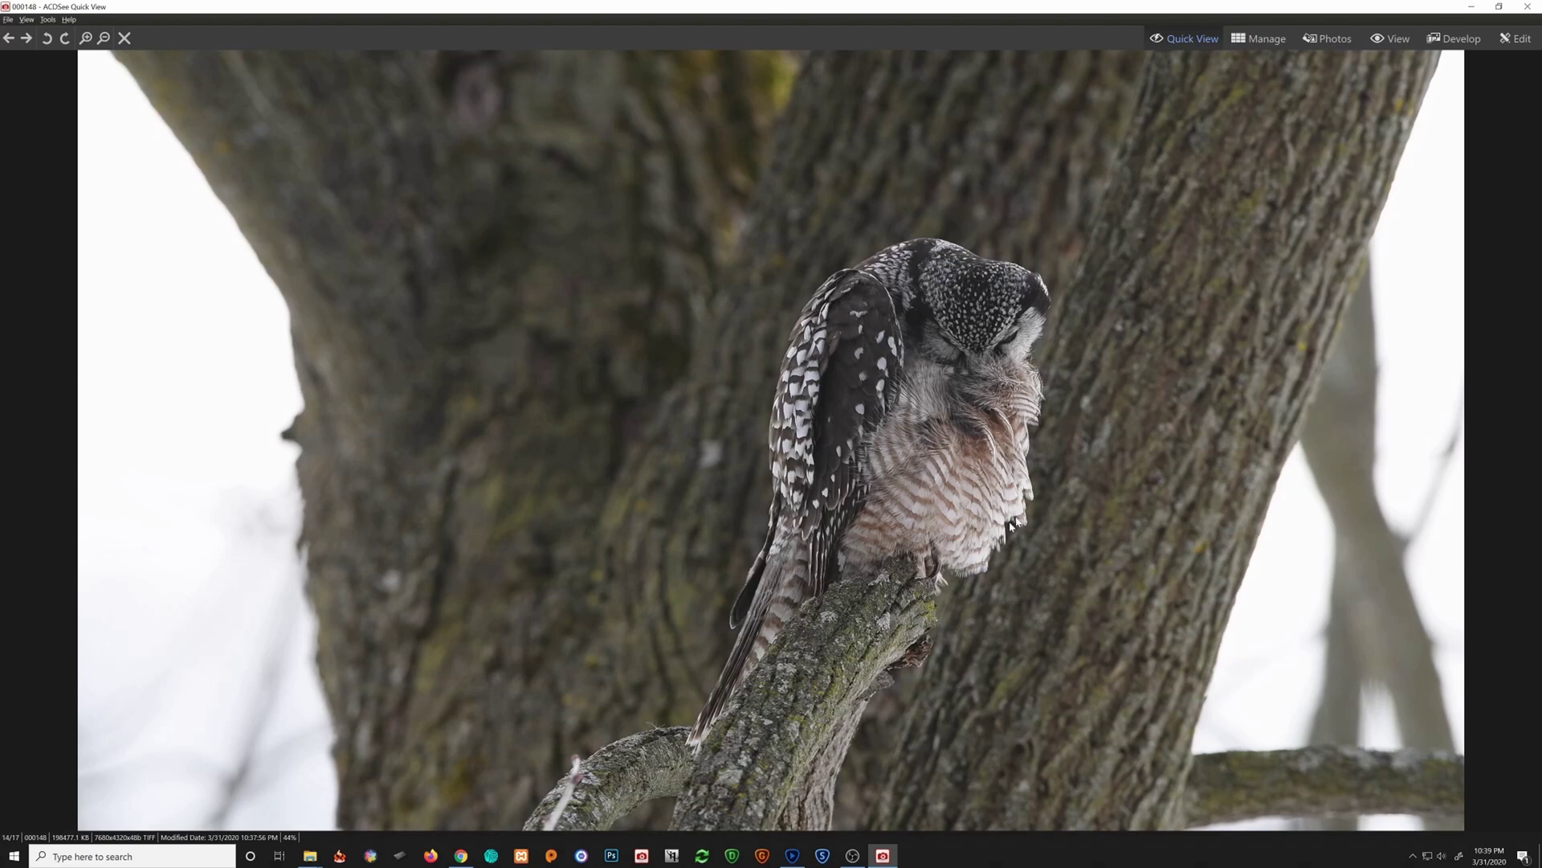
click(85, 38)
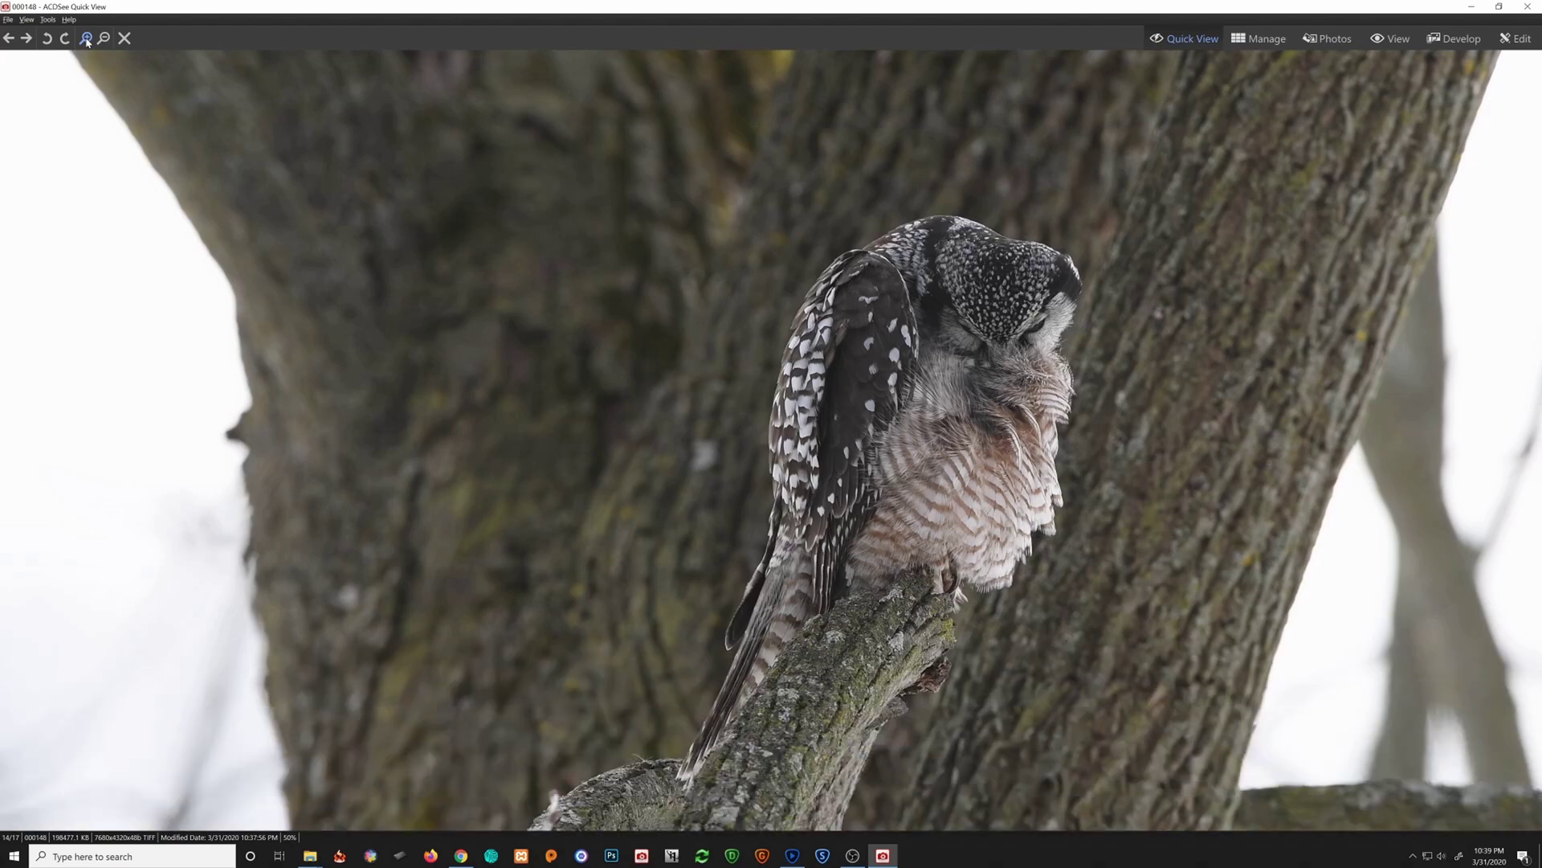
click(86, 38)
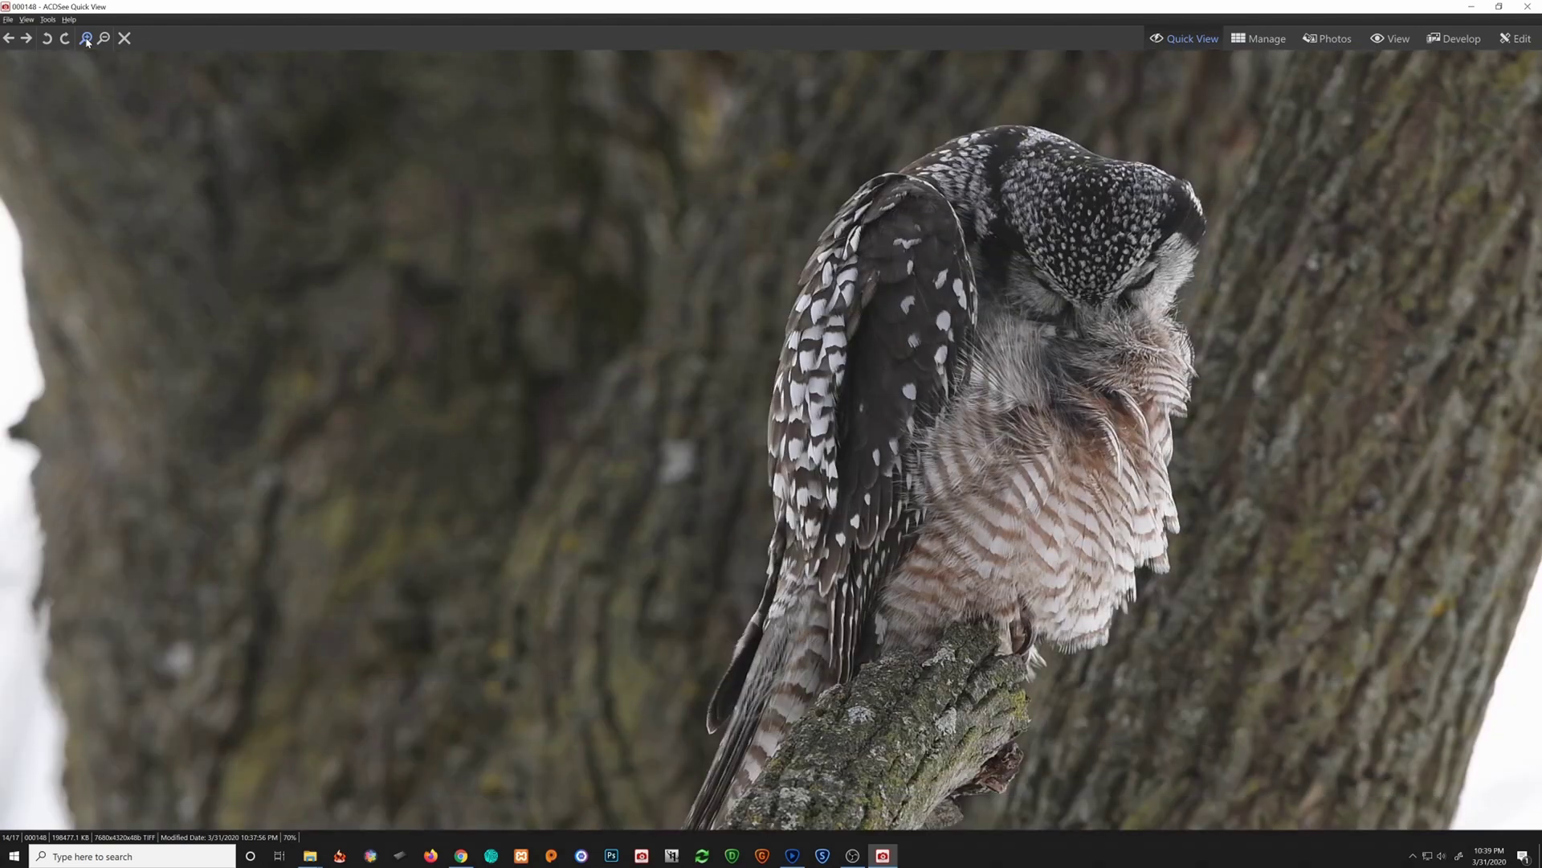
click(86, 38)
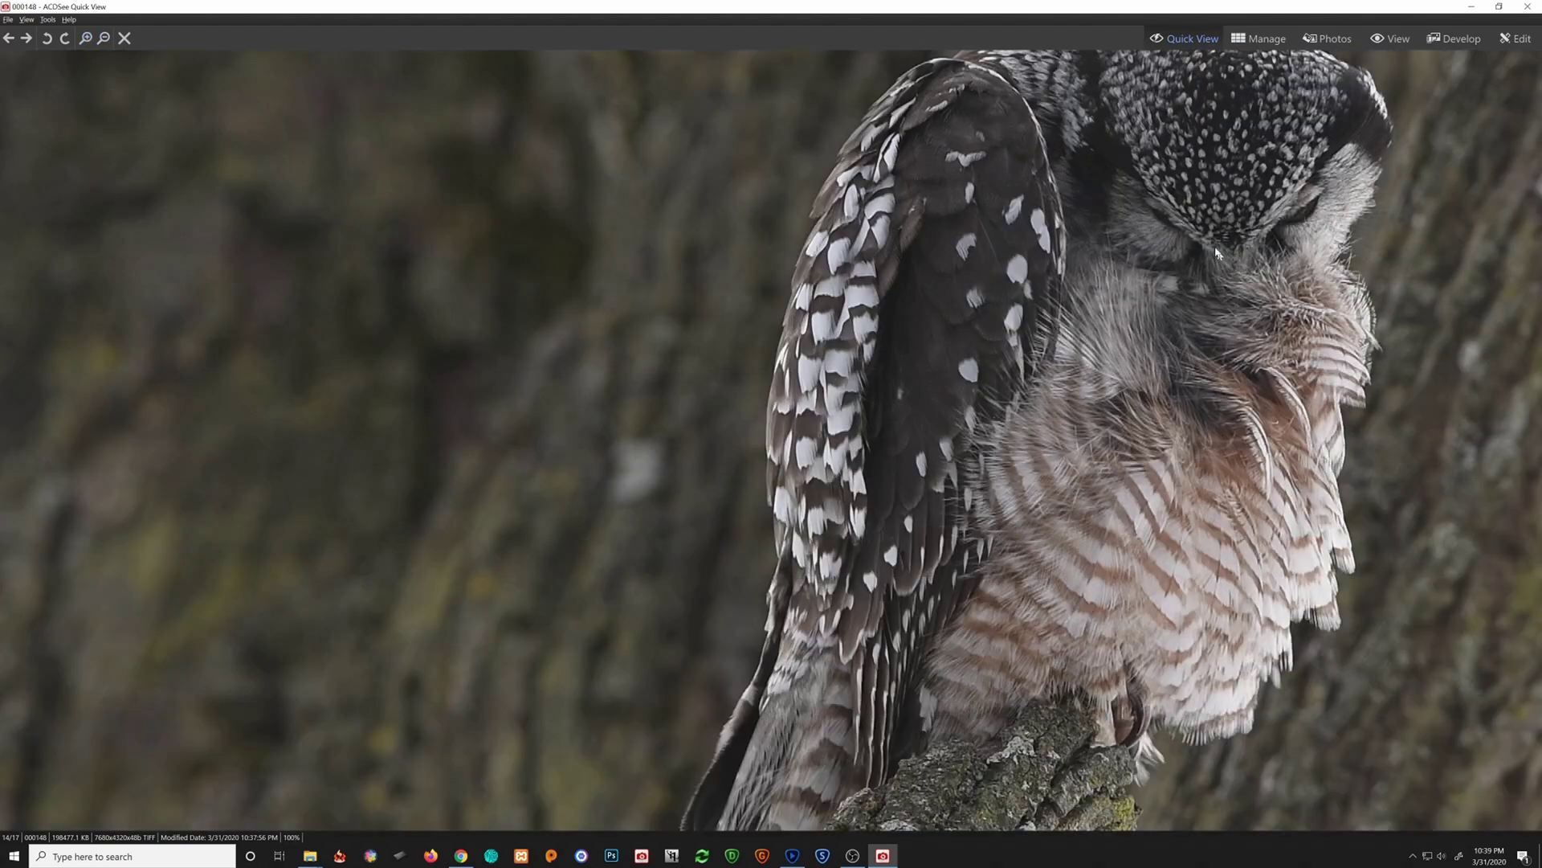
drag(1212, 248, 978, 288)
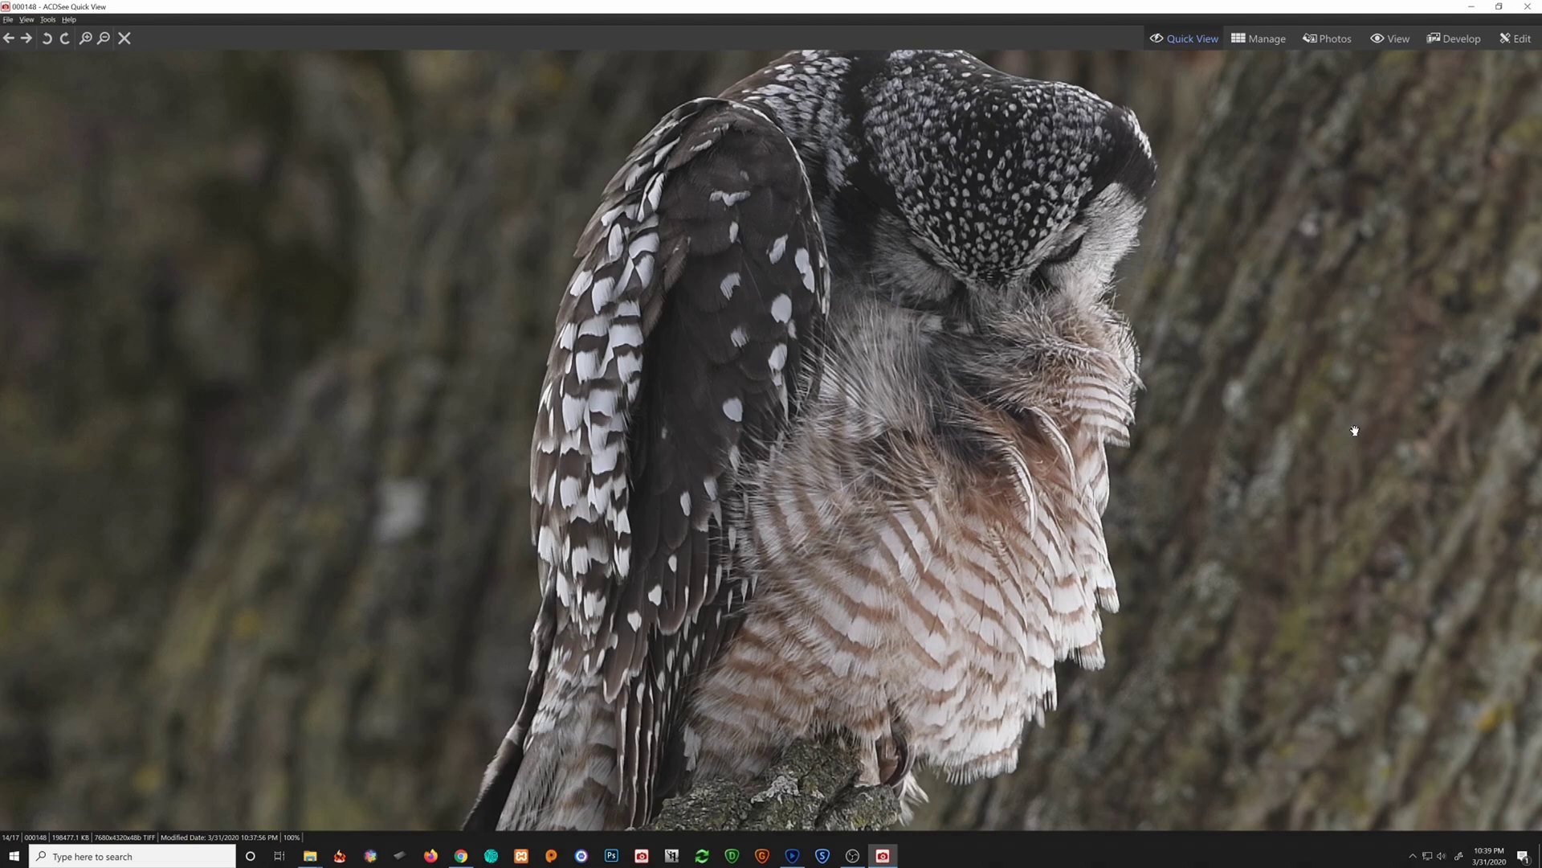
click(104, 39)
click(104, 39)
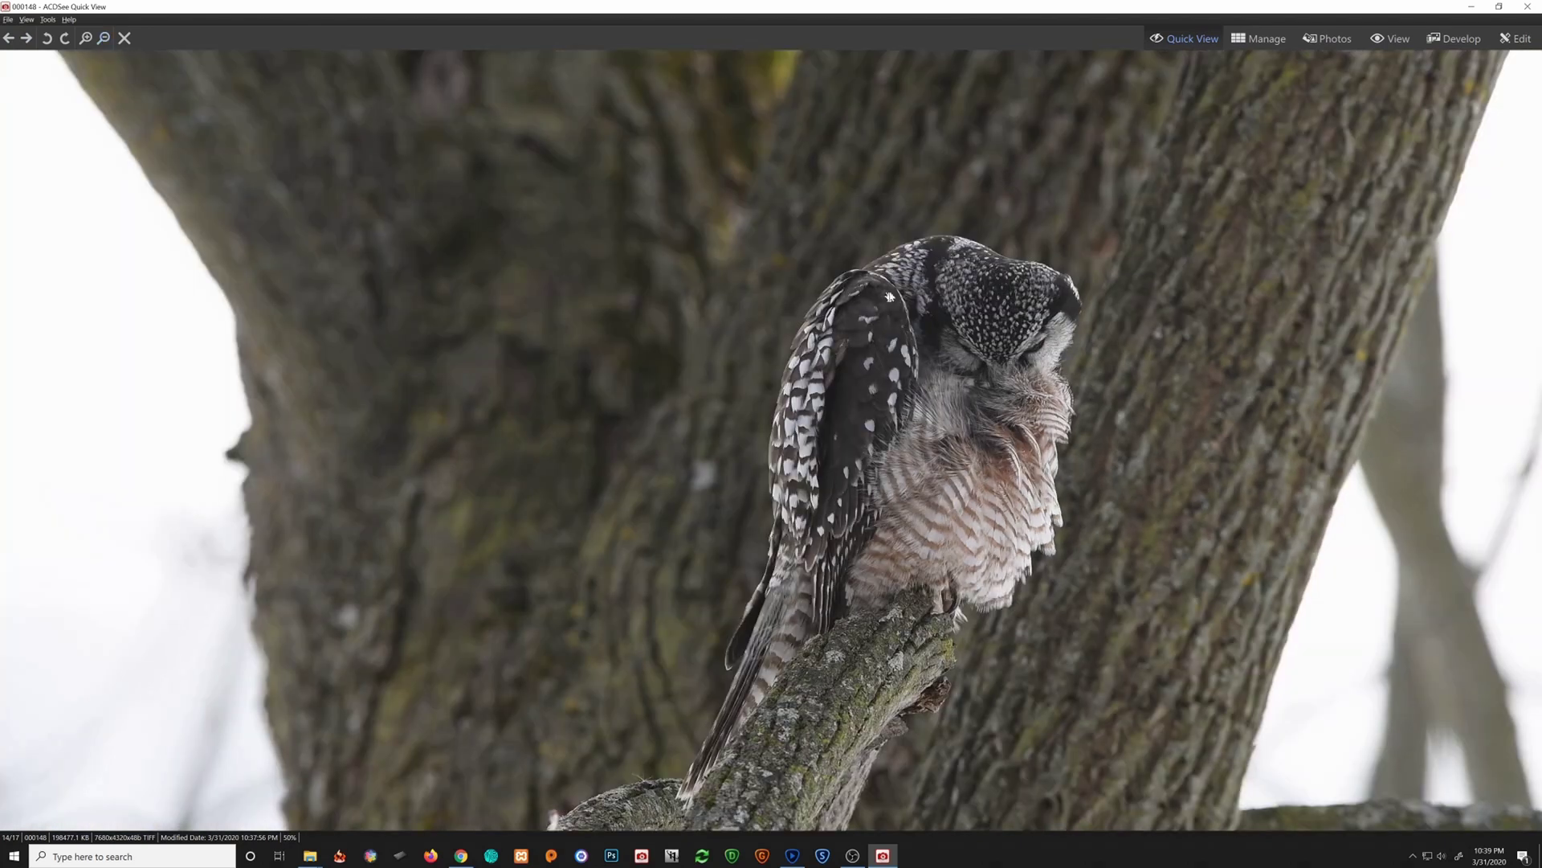